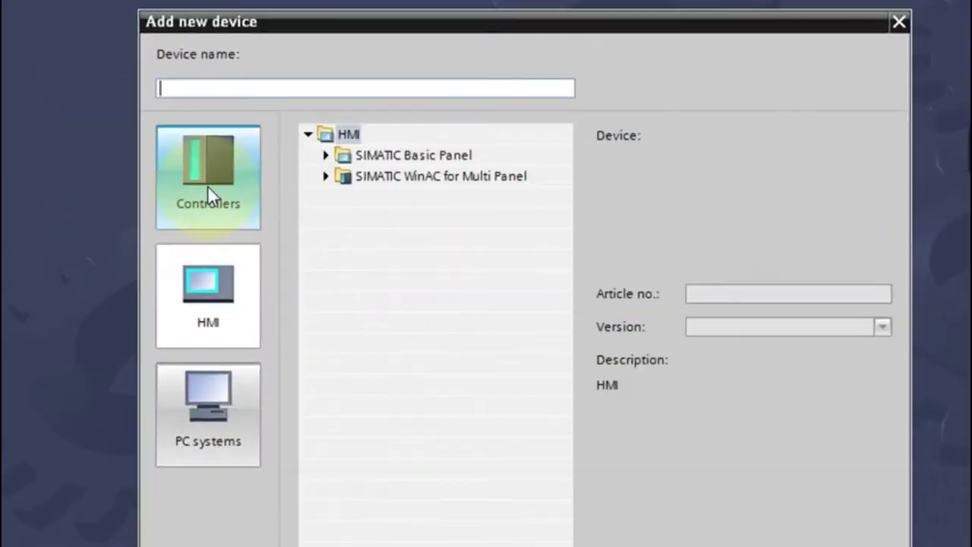
# Step: Select the KTP400 Basic panel 6AV2 123-2DB03-0AX0 under SIMATIC Basic Panel > 4" Display
pyautogui.click(324, 156)
pyautogui.click(341, 199)
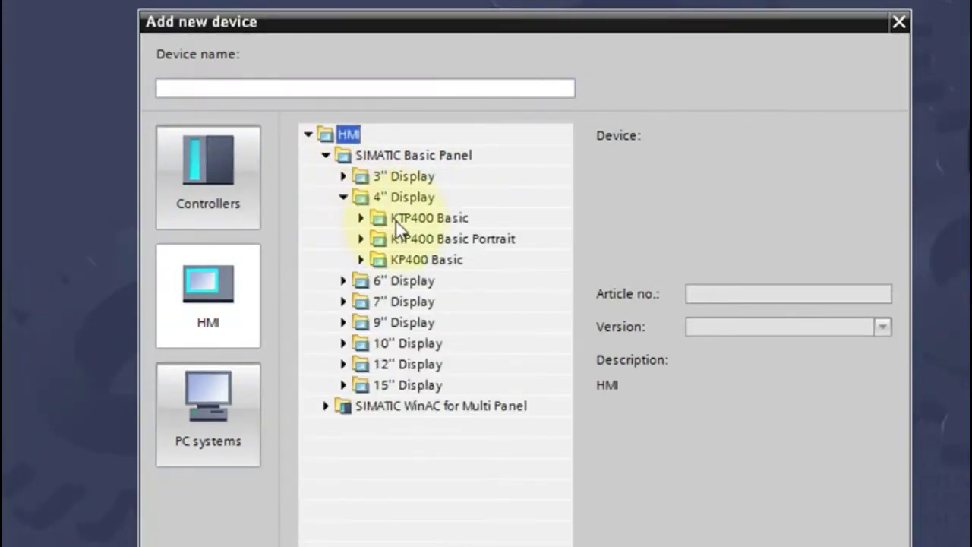
pyautogui.click(369, 221)
pyautogui.click(366, 218)
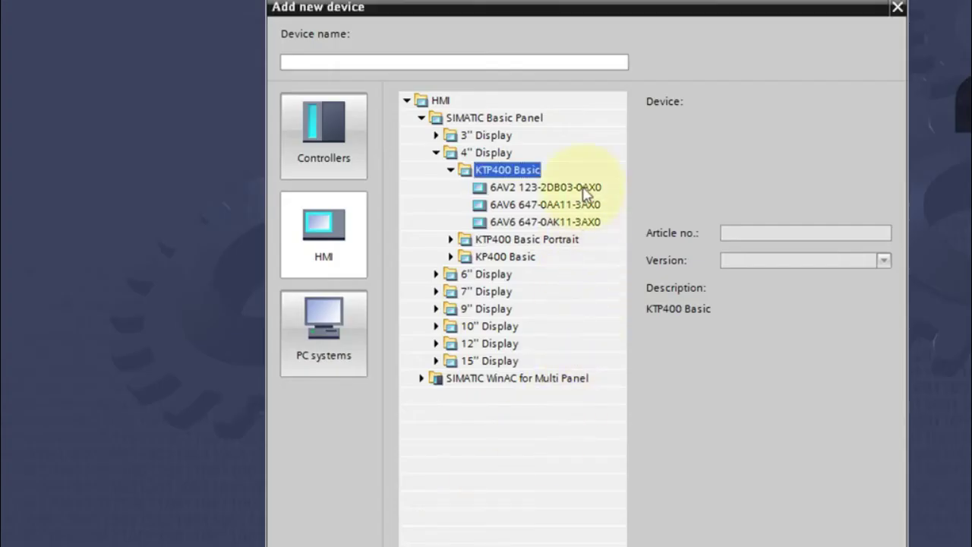
pyautogui.click(581, 190)
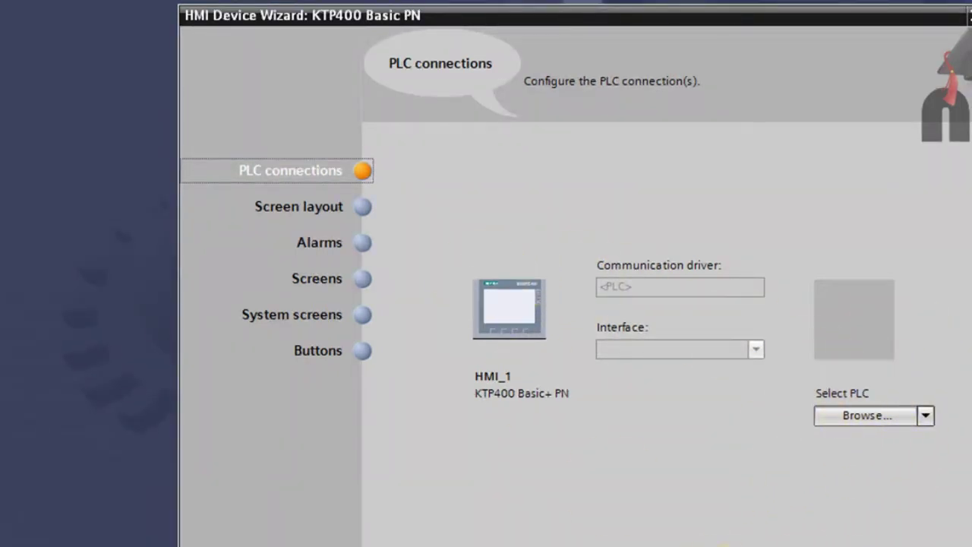
# Step: Keep the header's Date/time and Logo enabled on the Screen layout step
pyautogui.click(709, 542)
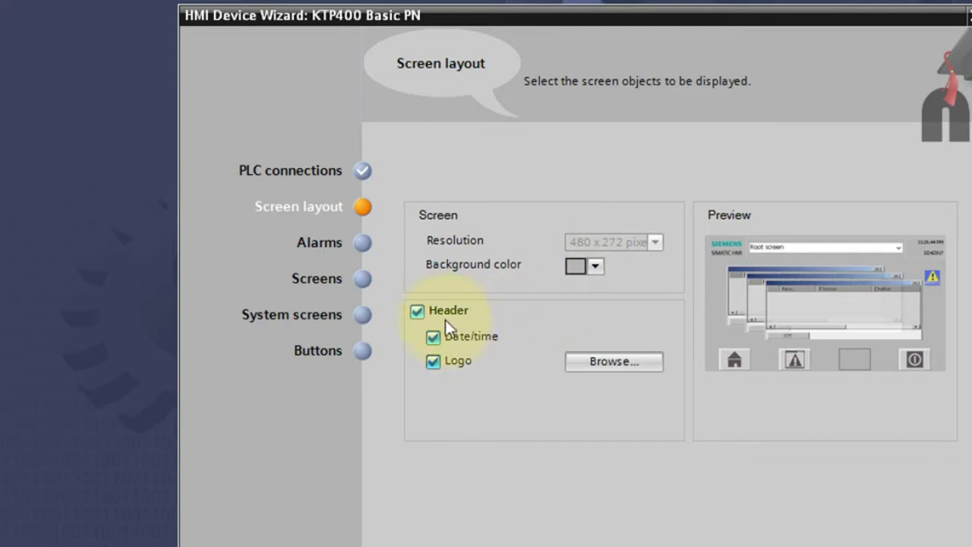
pyautogui.click(463, 339)
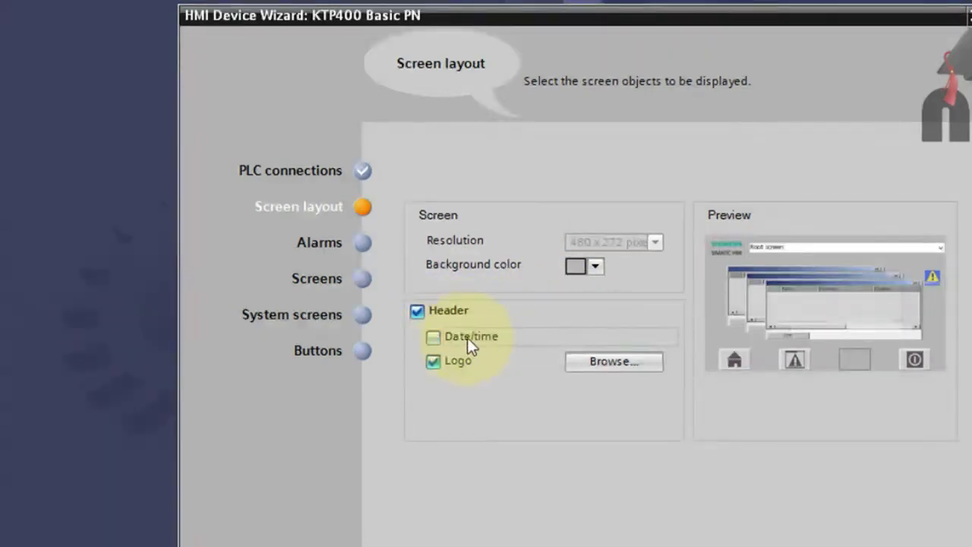
pyautogui.click(466, 337)
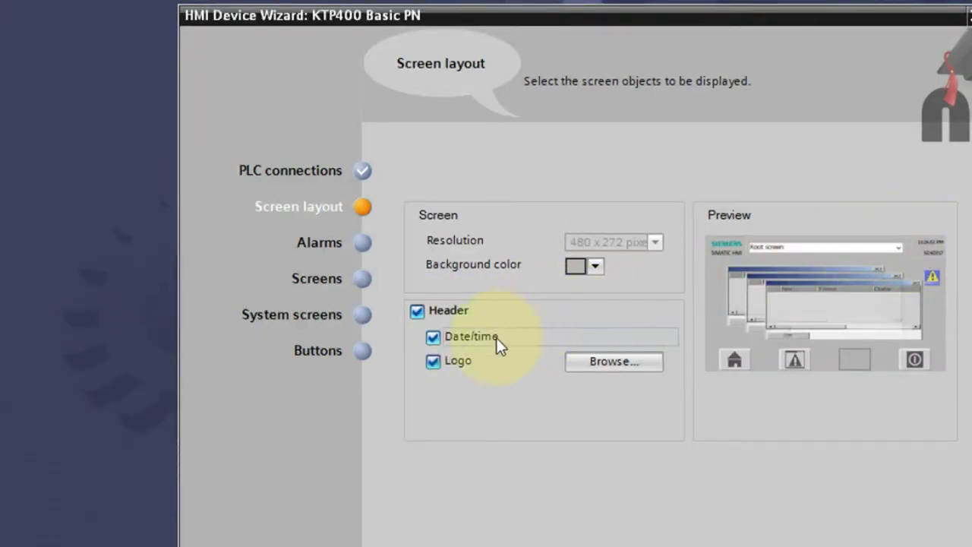
pyautogui.click(454, 359)
pyautogui.click(455, 360)
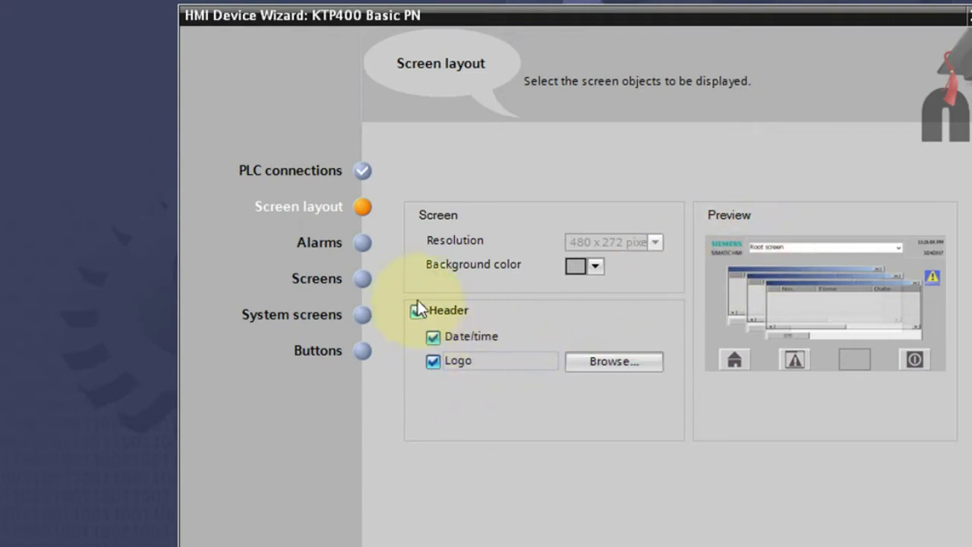
pyautogui.click(718, 535)
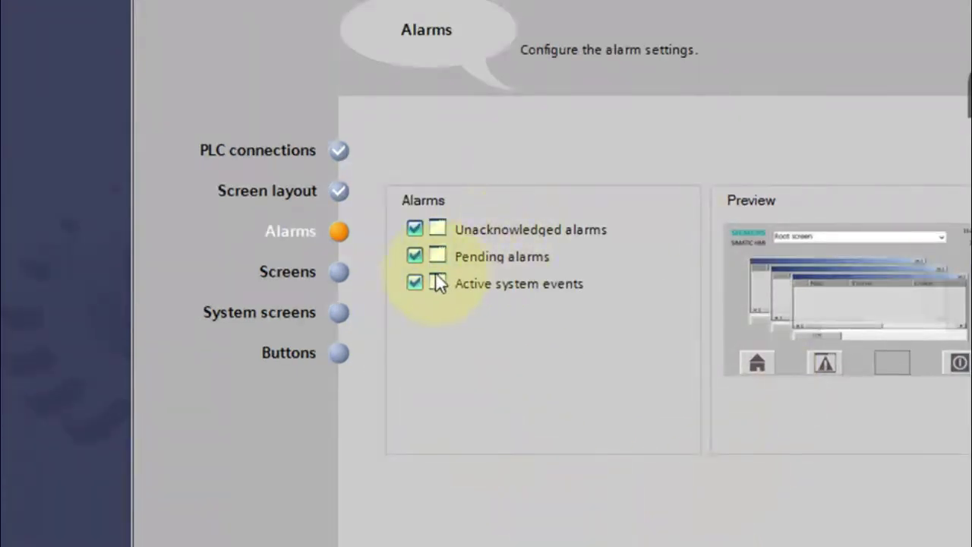
# Step: Leave unacknowledged alarms, pending alarms and active system events all enabled
pyautogui.click(415, 229)
pyautogui.click(414, 229)
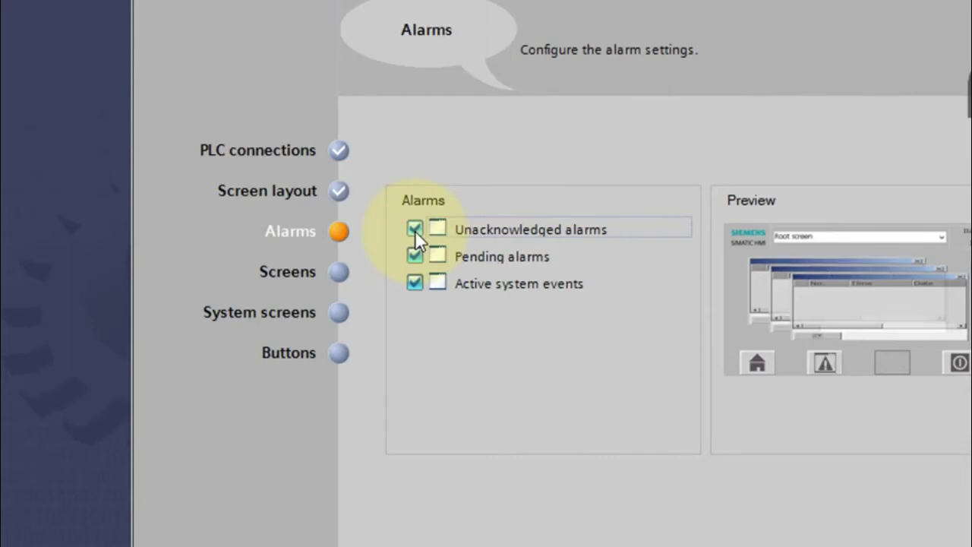
pyautogui.click(413, 230)
pyautogui.click(414, 229)
pyautogui.click(414, 256)
pyautogui.click(412, 254)
pyautogui.click(413, 284)
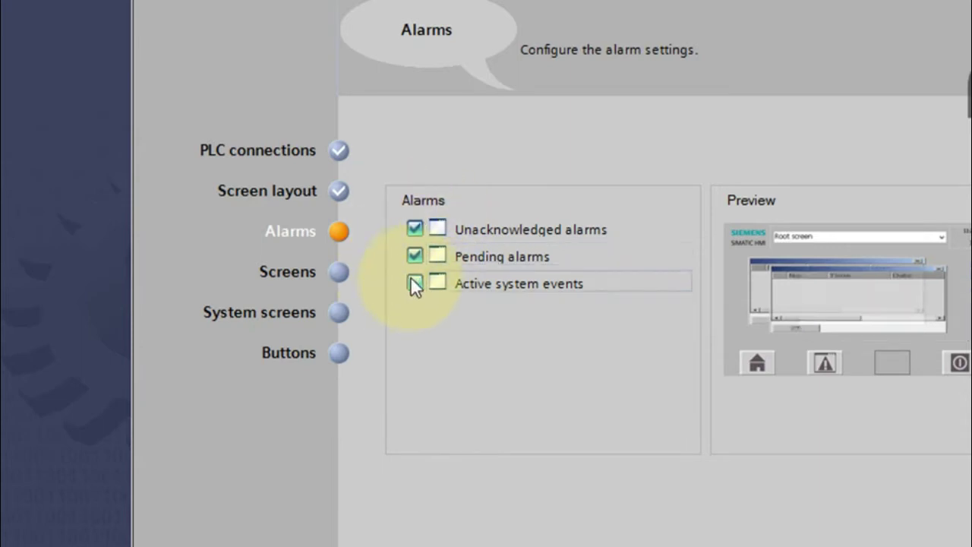
pyautogui.click(414, 284)
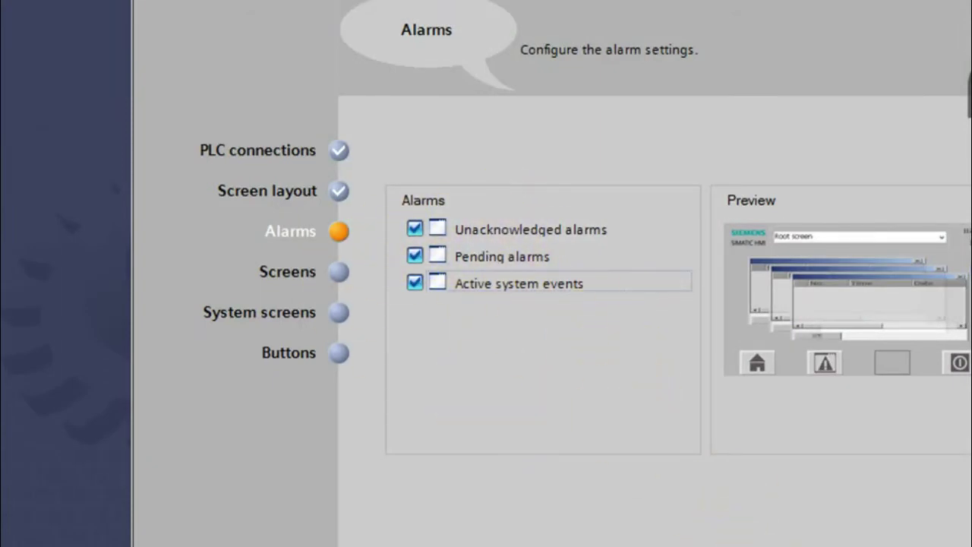
pyautogui.click(721, 543)
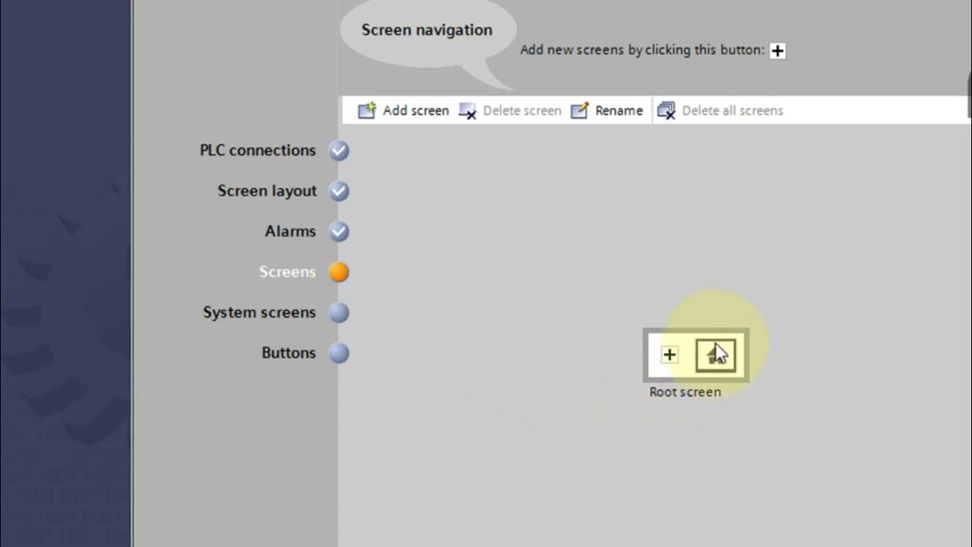
# Step: Add Screen0 under the Root screen and Screen1 beneath Screen0
pyautogui.click(669, 354)
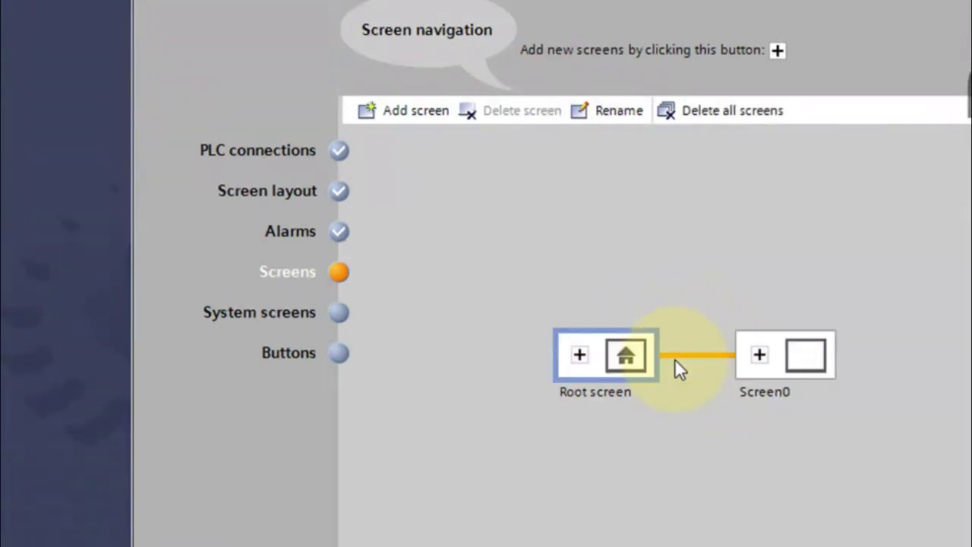
pyautogui.click(759, 354)
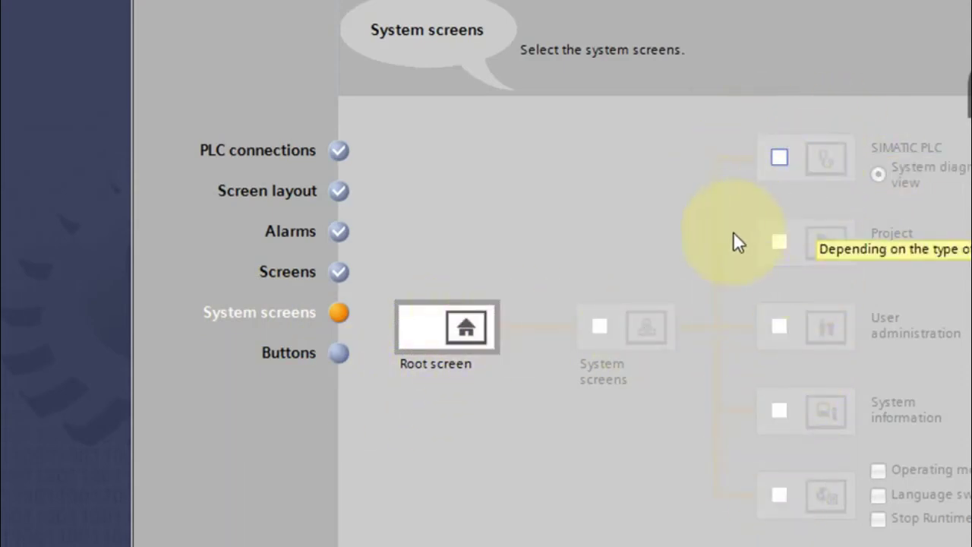
# Step: Include System screens with SIMATIC PLC, Project information, User administration, System information and the last screen
pyautogui.click(600, 326)
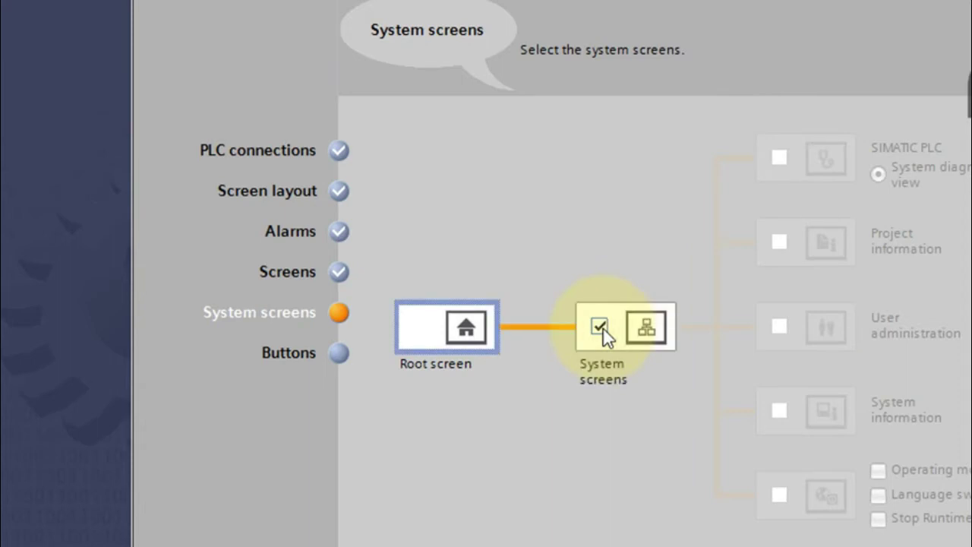
pyautogui.click(781, 157)
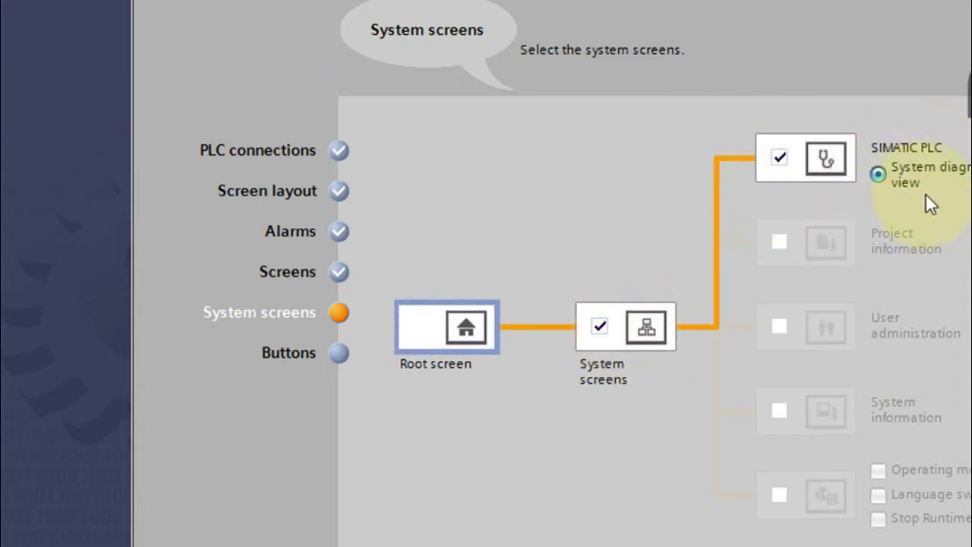
pyautogui.click(782, 243)
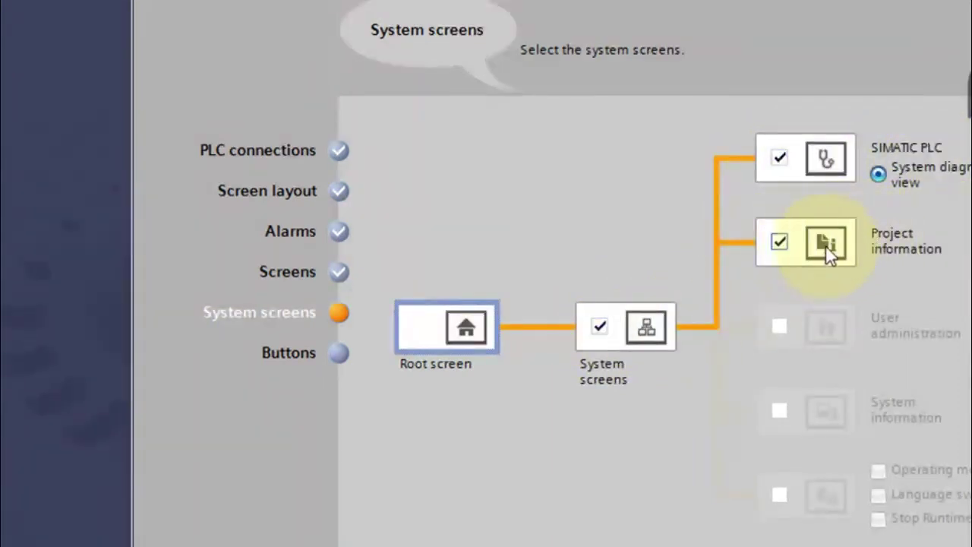
pyautogui.click(780, 328)
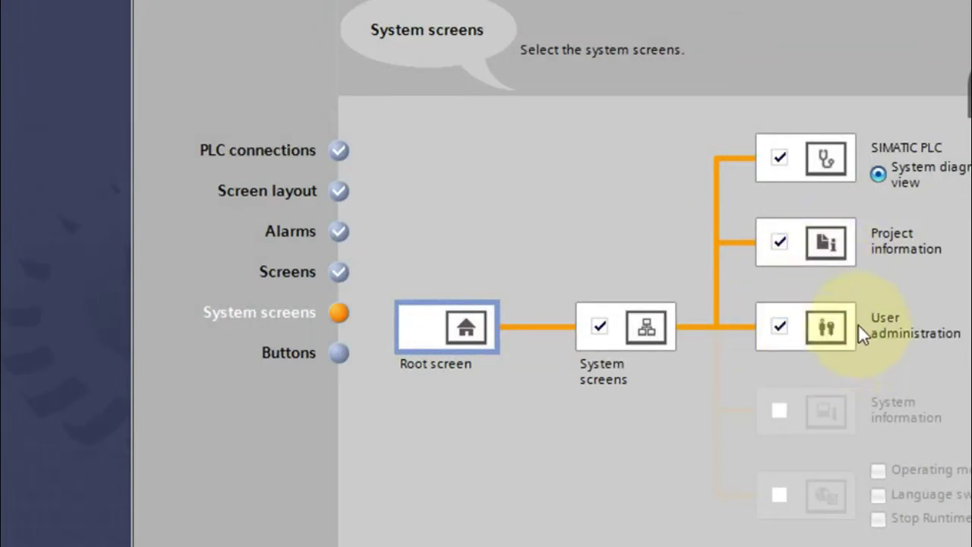
pyautogui.click(780, 410)
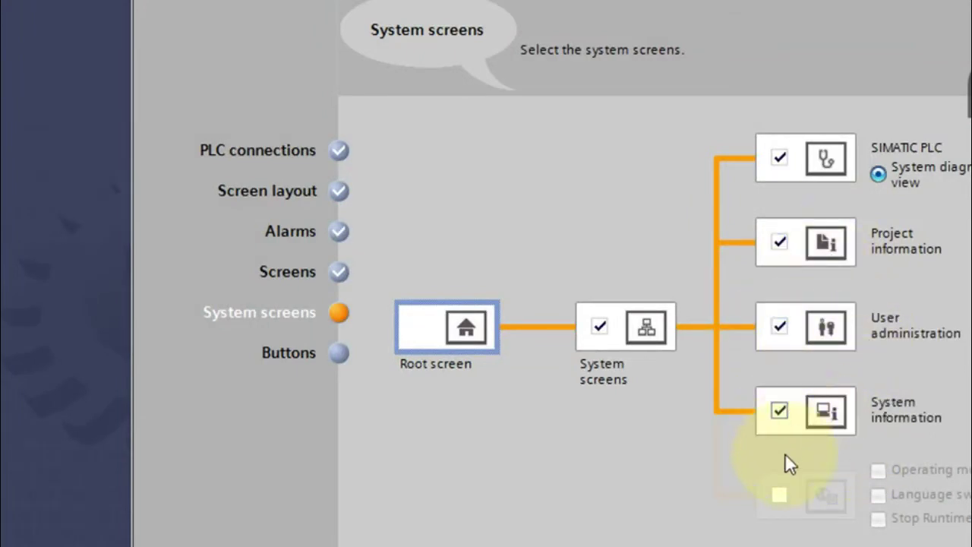
pyautogui.click(779, 497)
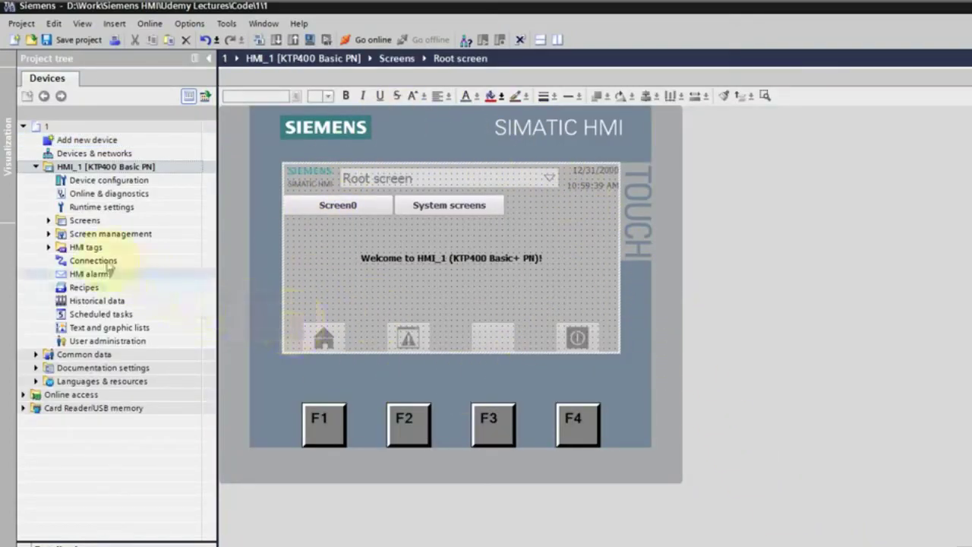
# Step: Open the Root screen, Screen0 and Screen1 from the Screens folder to review them
pyautogui.click(48, 220)
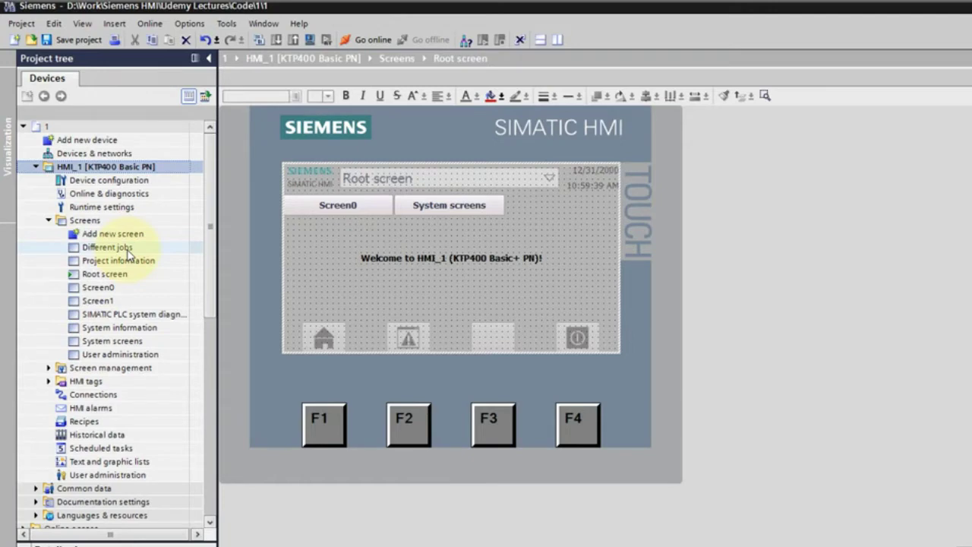
pyautogui.doubleClick(105, 274)
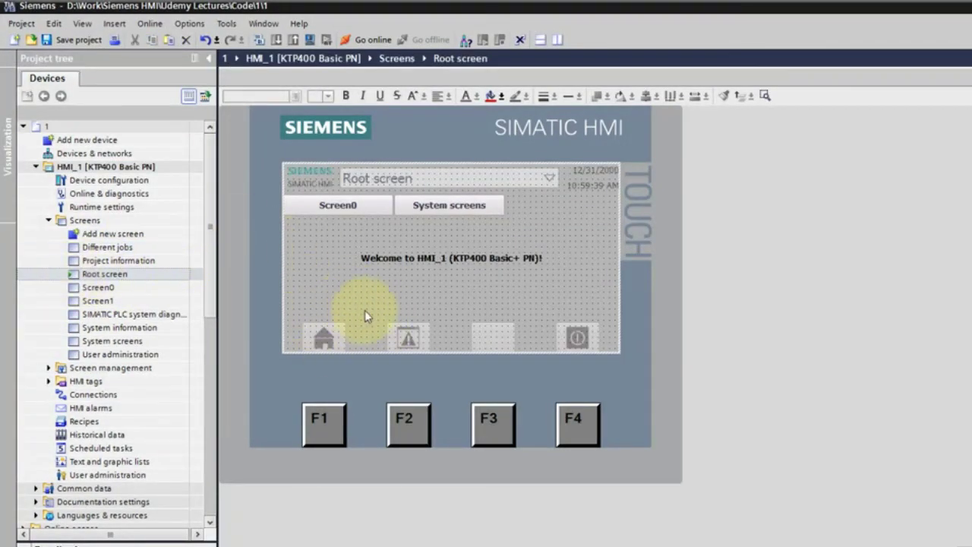
pyautogui.click(102, 289)
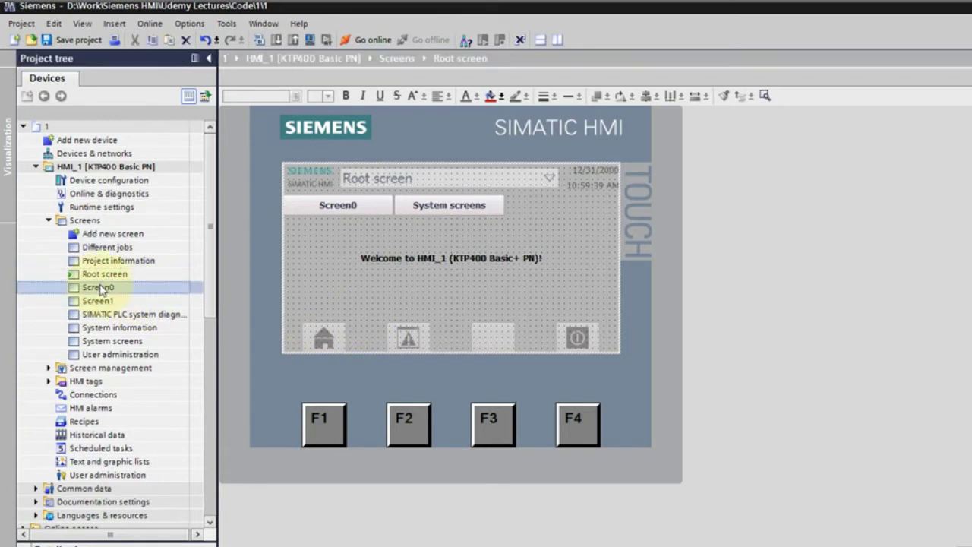
pyautogui.doubleClick(100, 289)
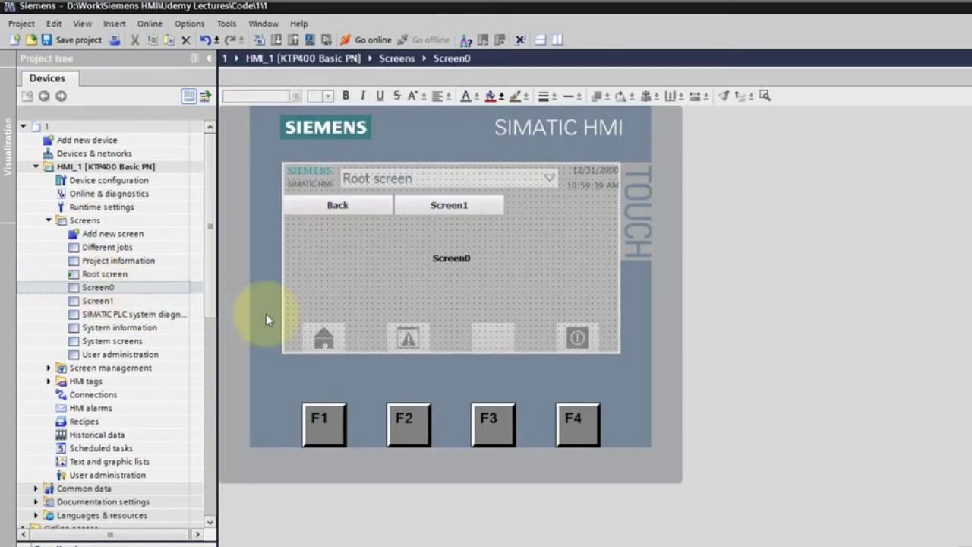
pyautogui.doubleClick(116, 301)
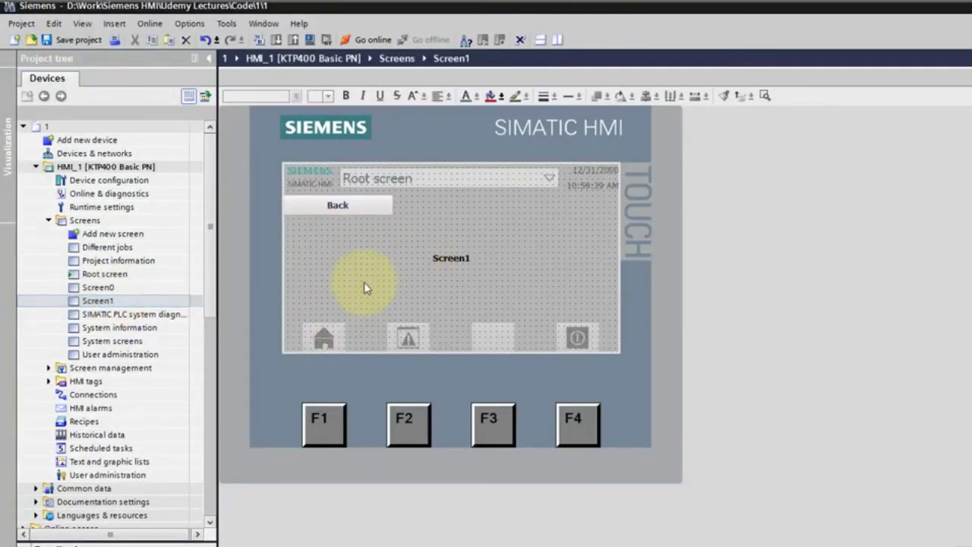
pyautogui.doubleClick(130, 277)
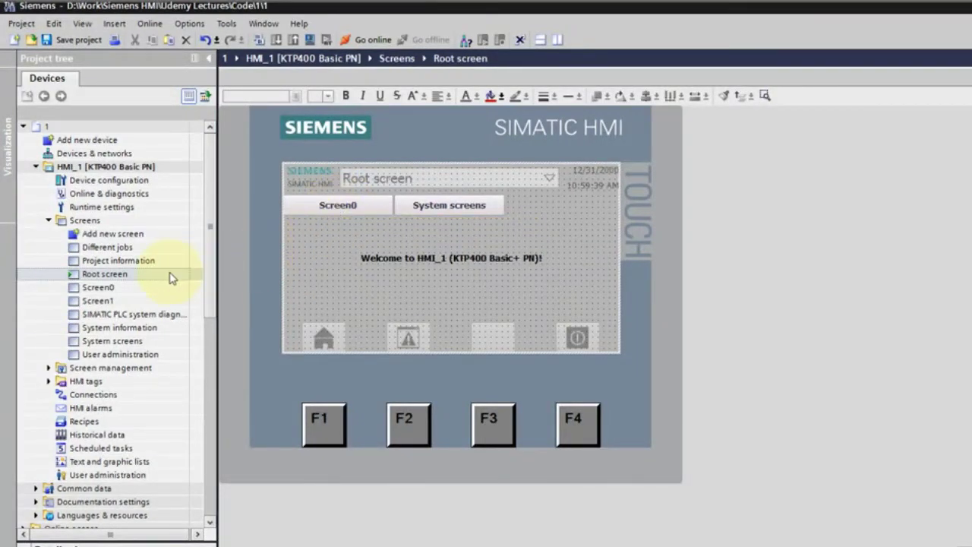
# Step: Check the Back button on Screen0, then open the SIMATIC PLC system diagnostics screen
pyautogui.doubleClick(125, 289)
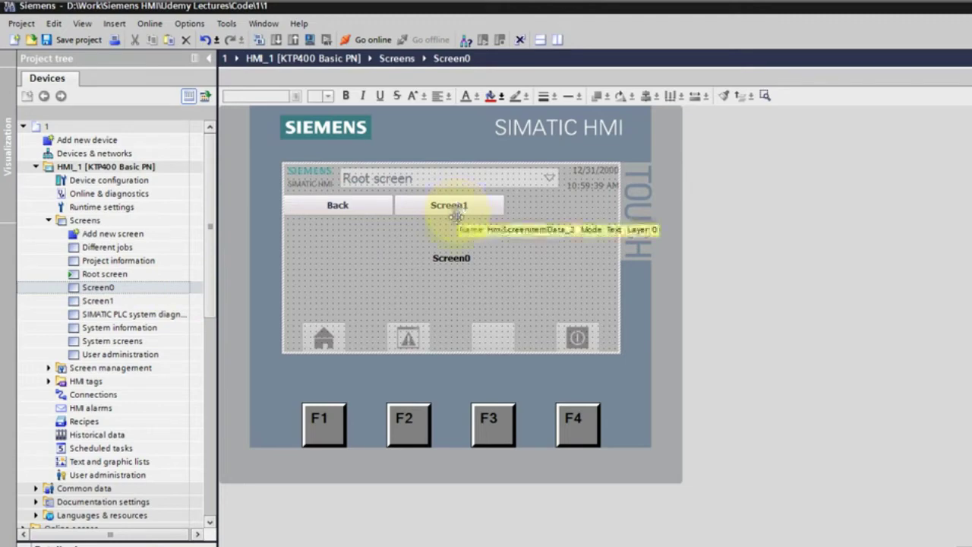
pyautogui.click(353, 211)
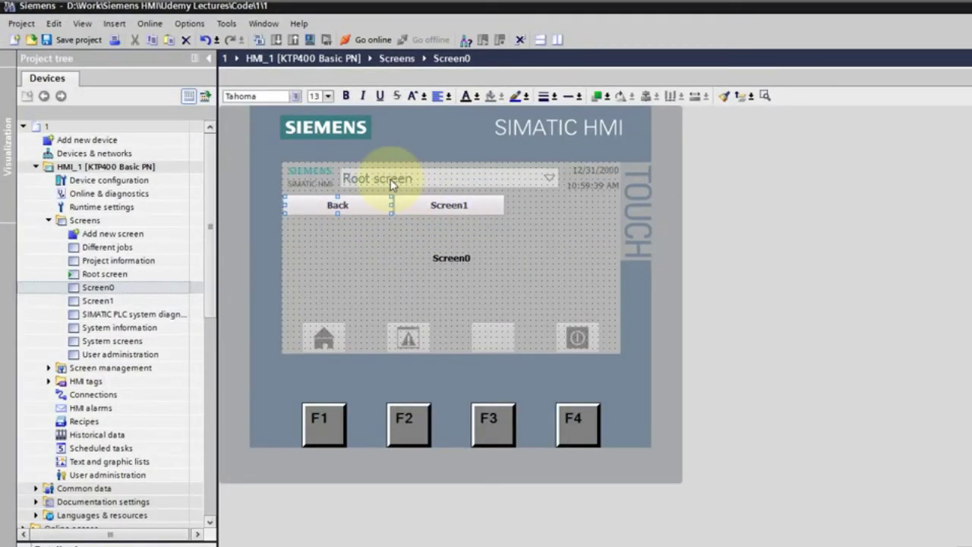
pyautogui.doubleClick(114, 314)
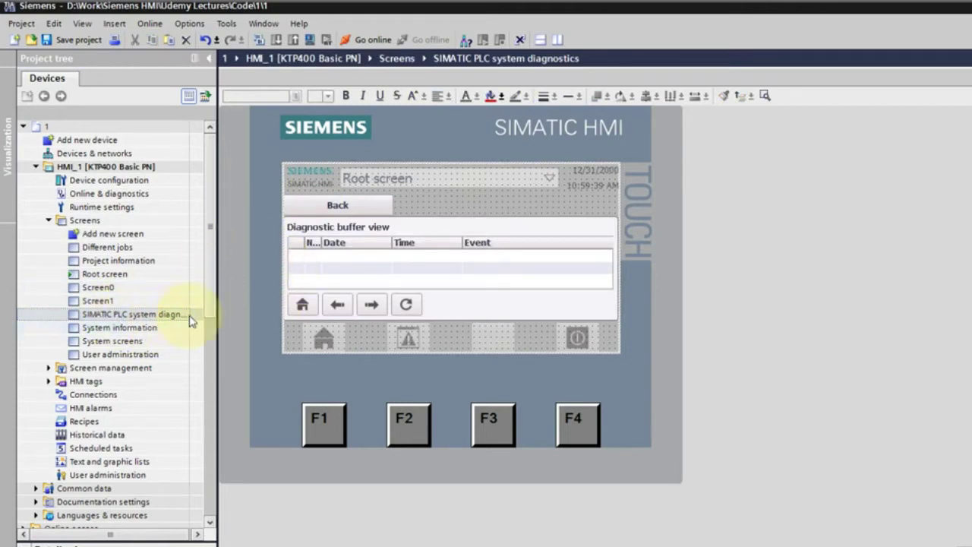
# Step: Review the System information, System screens and User administration screens, then reopen the Root screen
pyautogui.doubleClick(139, 327)
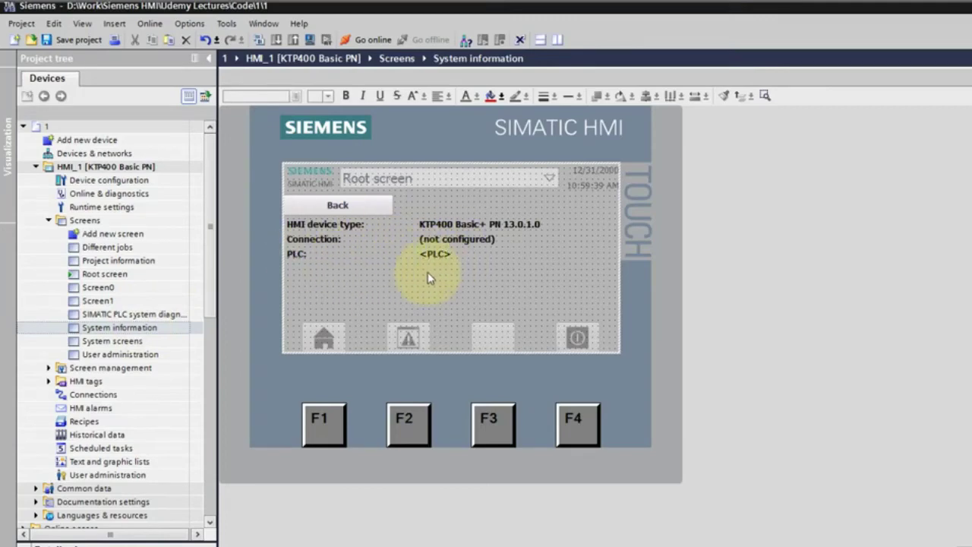
pyautogui.doubleClick(152, 341)
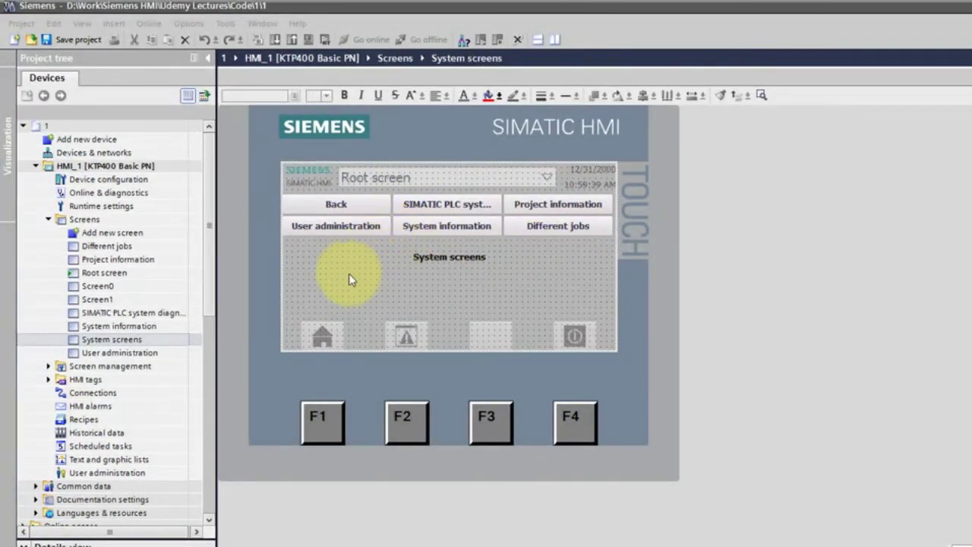
pyautogui.doubleClick(154, 354)
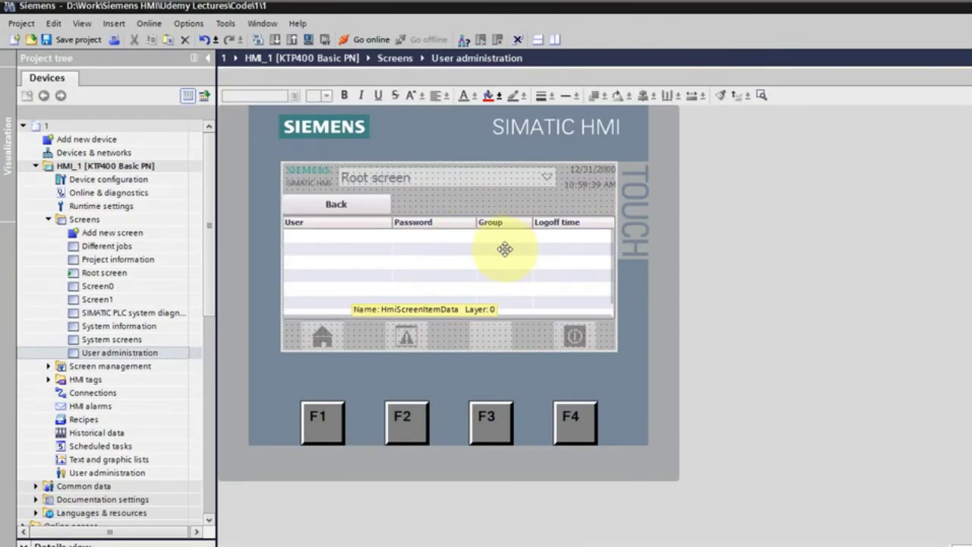
pyautogui.doubleClick(106, 273)
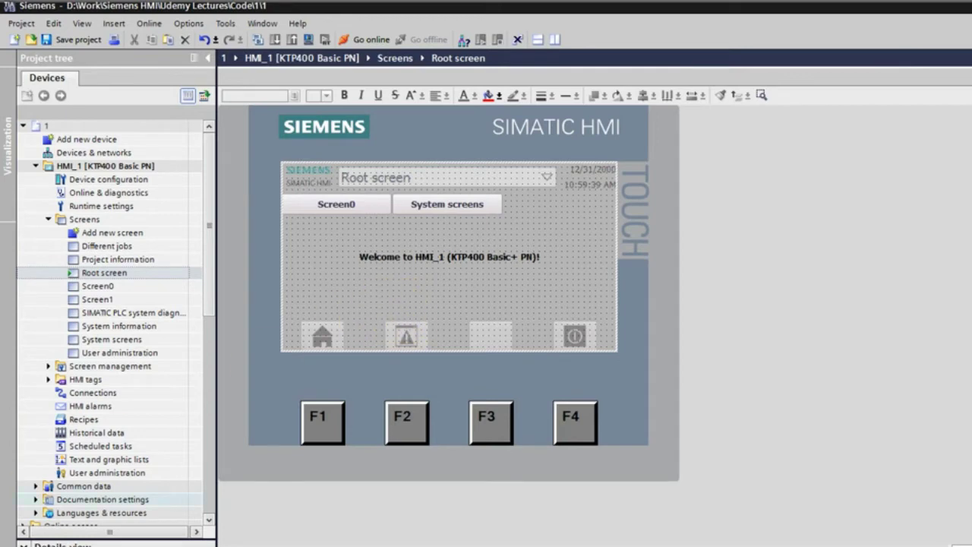
pyautogui.press('super+x')
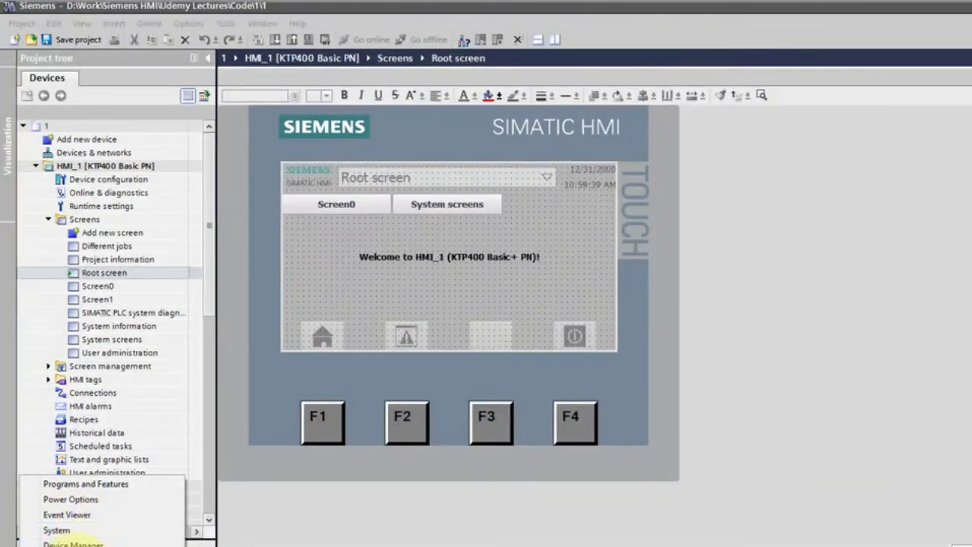
# Step: Open the Ethernet adapter's properties from Network Connections
pyautogui.press('w')
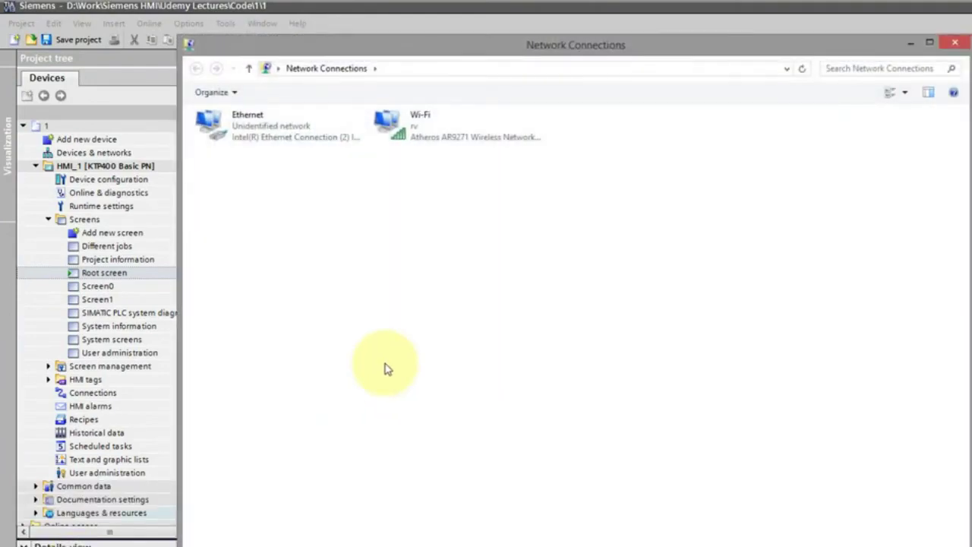
pyautogui.click(250, 126)
pyautogui.rightClick(250, 126)
pyautogui.click(294, 267)
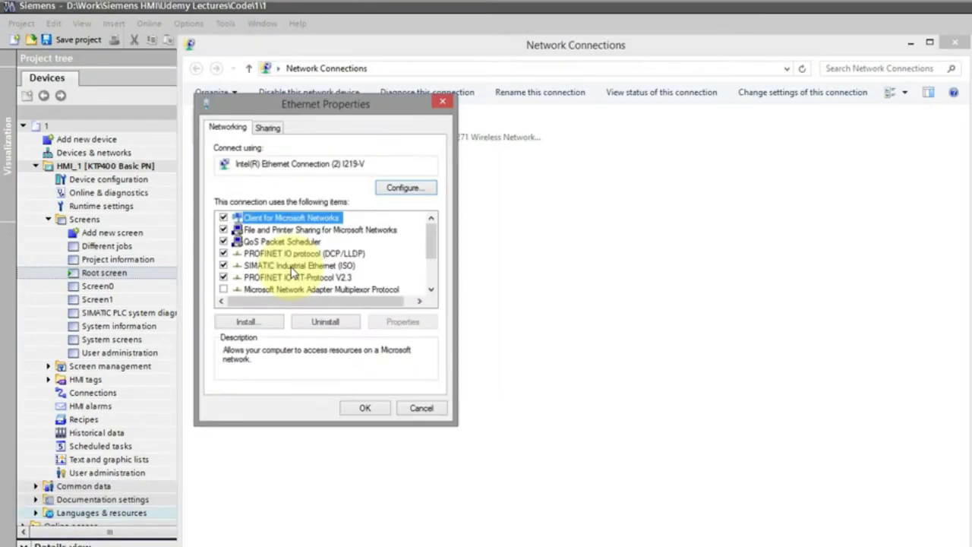
pyautogui.click(291, 269)
# Step: Confirm IPv4 is fixed at 192.168.0.2 with mask 255.255.255.0, then close the dialogs
pyautogui.scroll(-2, 300, 265)
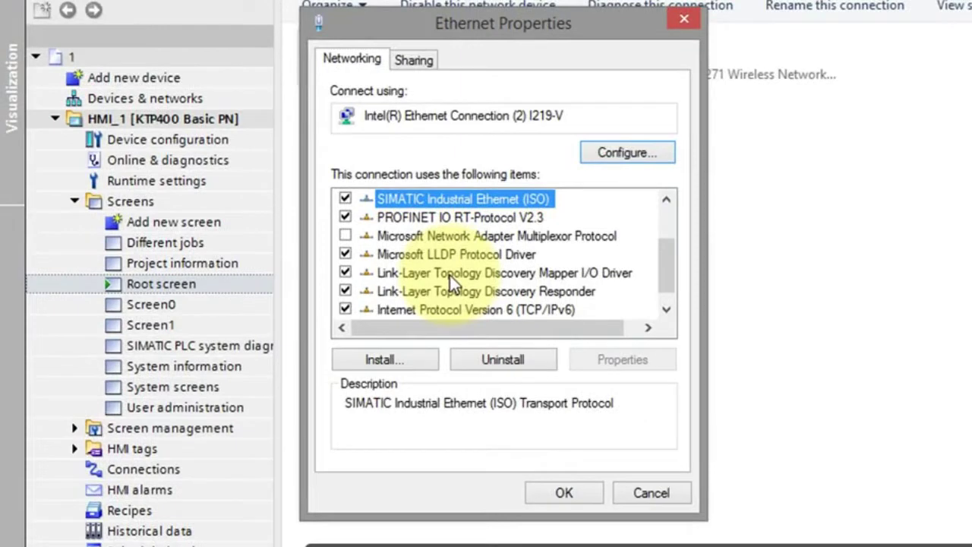
pyautogui.scroll(-1, 453, 283)
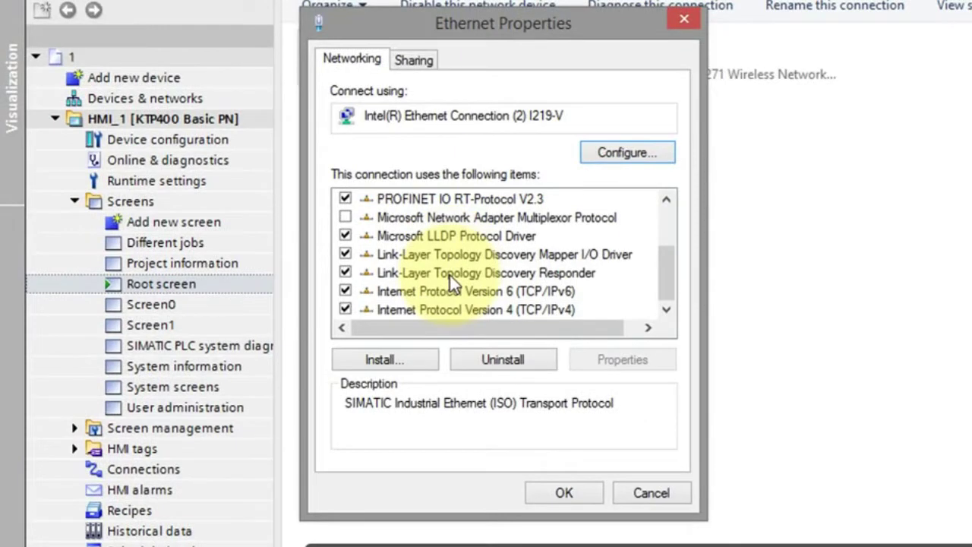
pyautogui.press('End')
pyautogui.hotkey('alt', 'r')
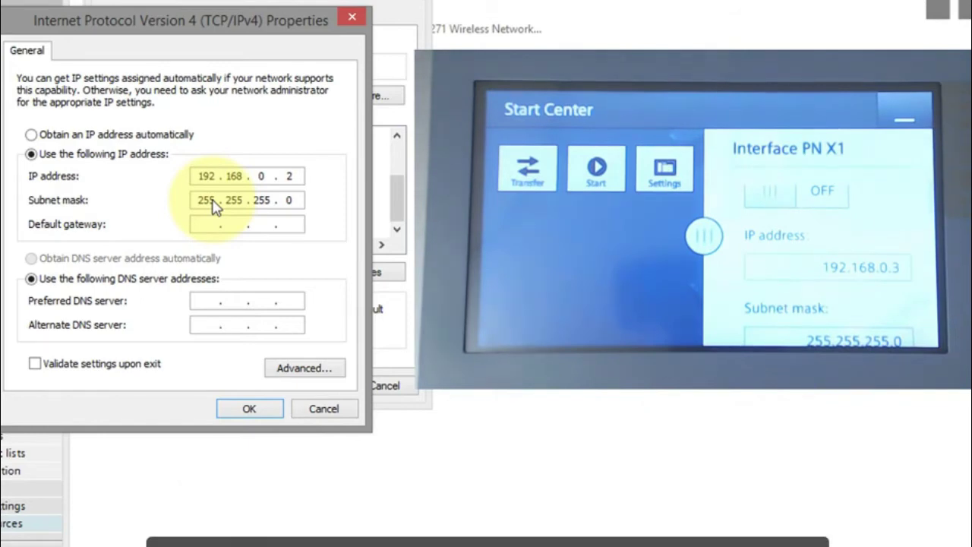
pyautogui.press('Return')
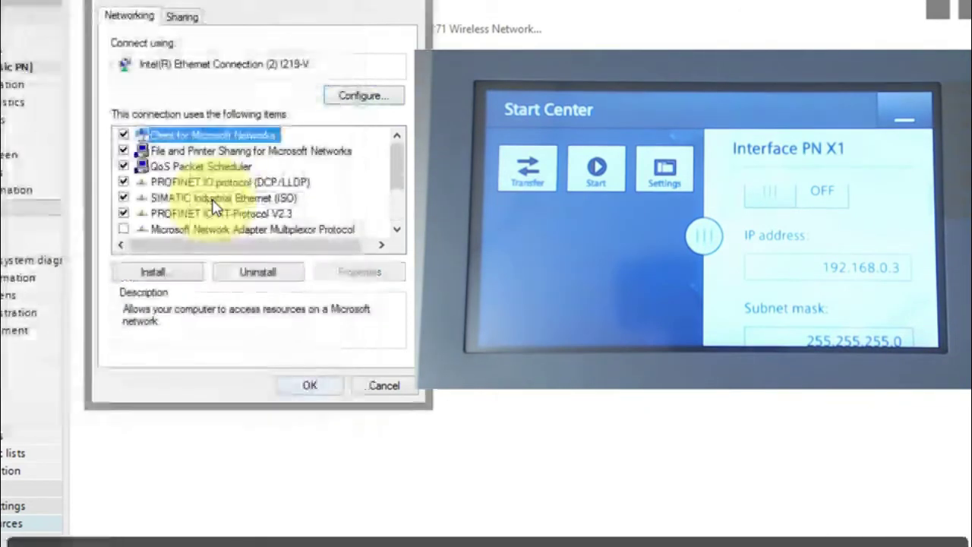
pyautogui.press('Return')
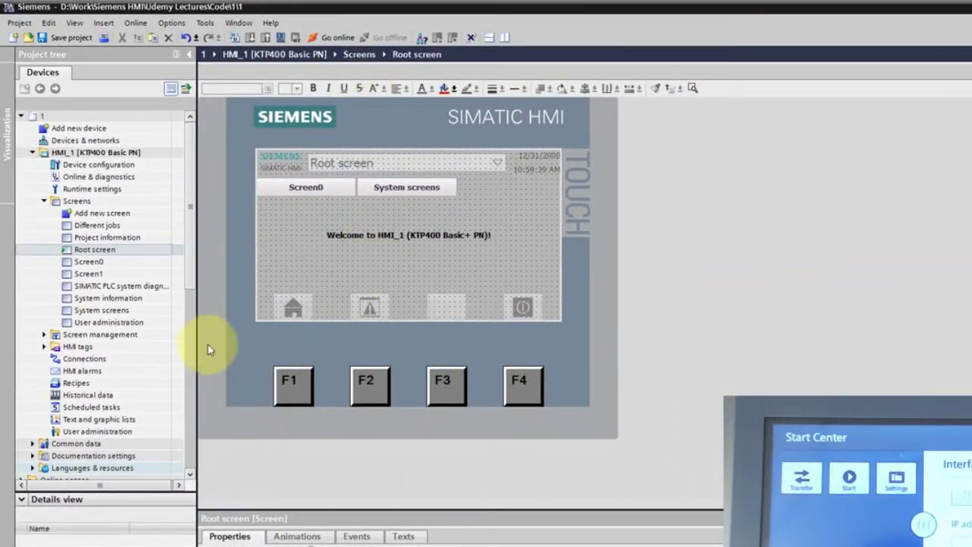
# Step: Select HMI_1, save the project and enlarge the properties area
pyautogui.click(76, 200)
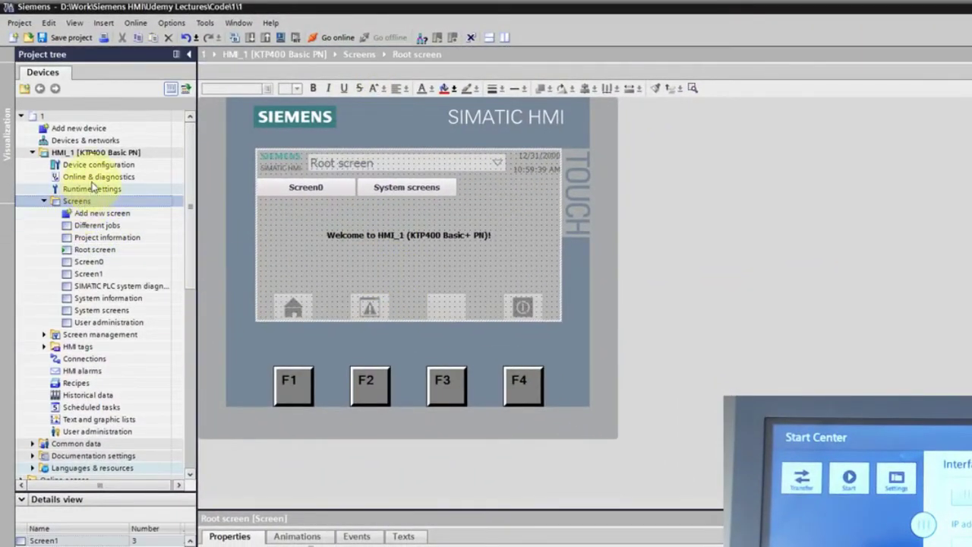
pyautogui.click(90, 153)
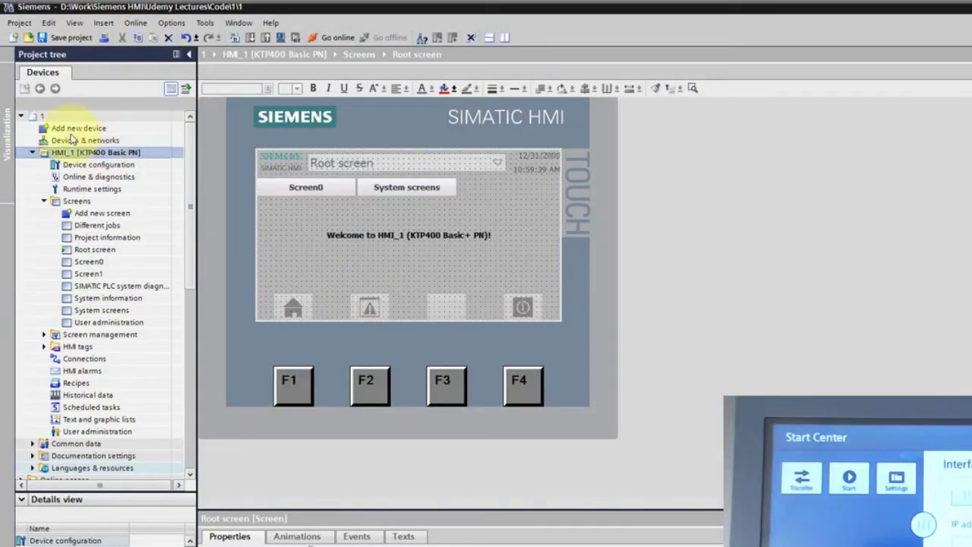
pyautogui.click(49, 43)
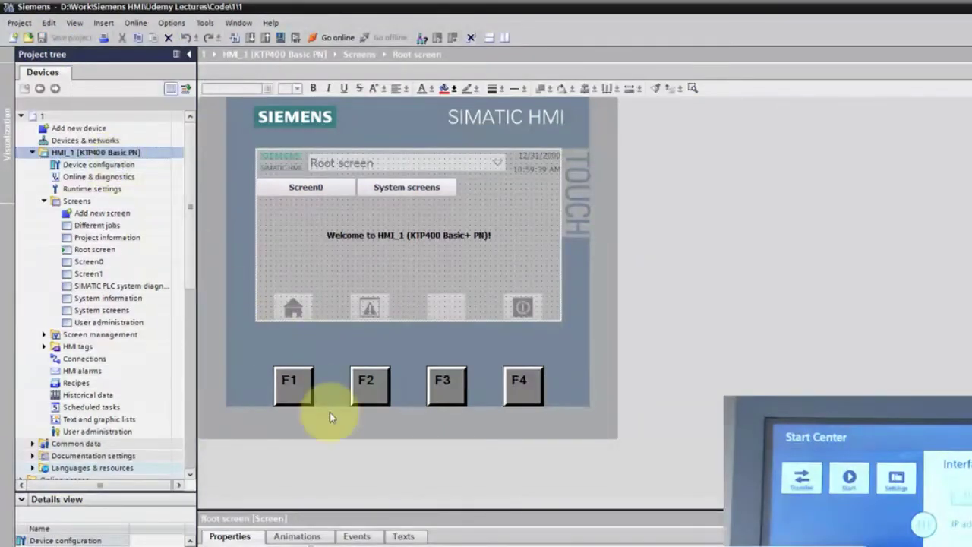
pyautogui.moveTo(466, 510); pyautogui.dragTo(466, 451)
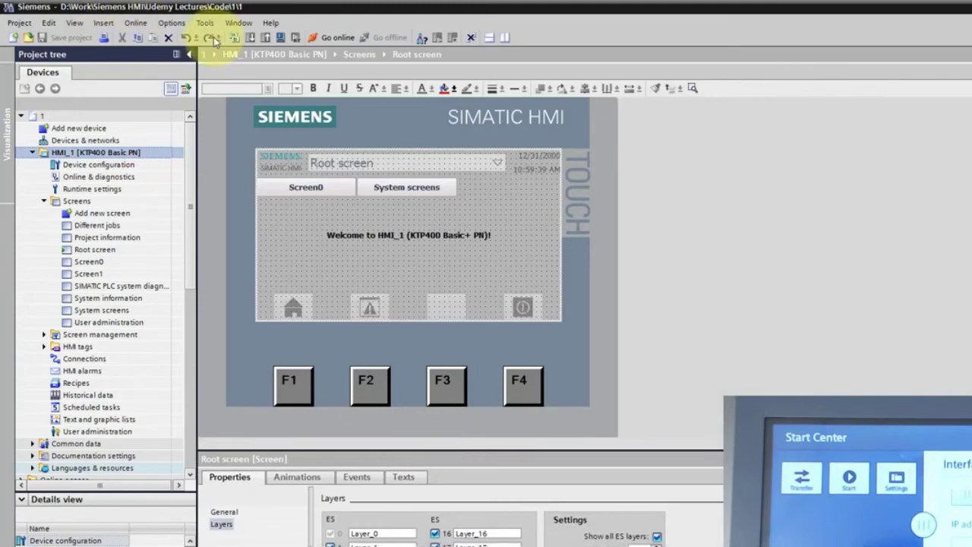
# Step: Stop and close the PLC simulator, saving its project, and begin the HMI download
pyautogui.click(137, 23)
pyautogui.click(171, 23)
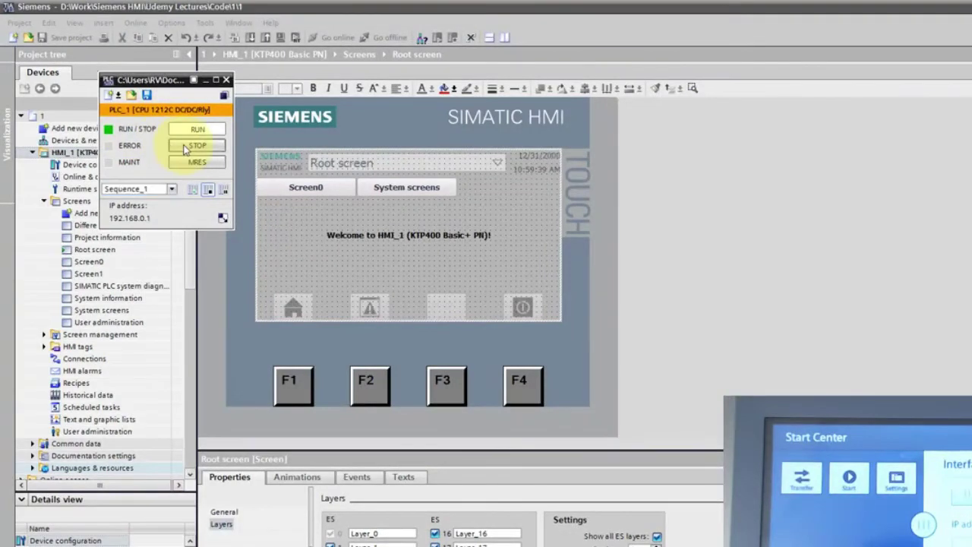
pyautogui.click(184, 149)
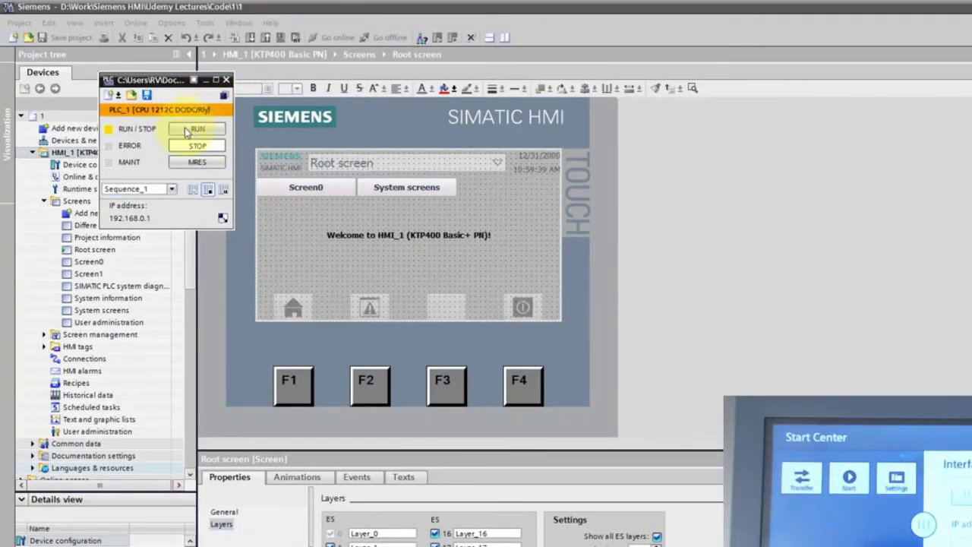
pyautogui.click(225, 80)
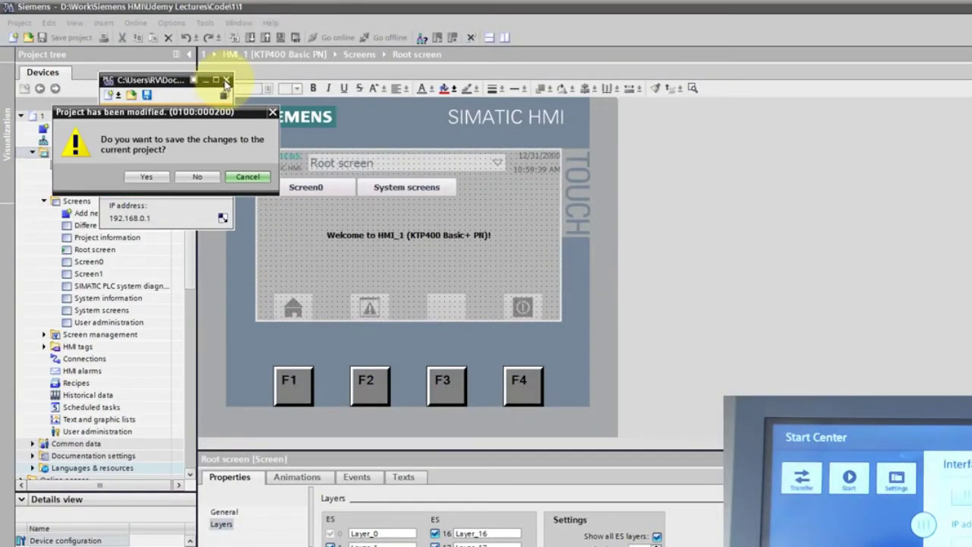
pyautogui.click(152, 177)
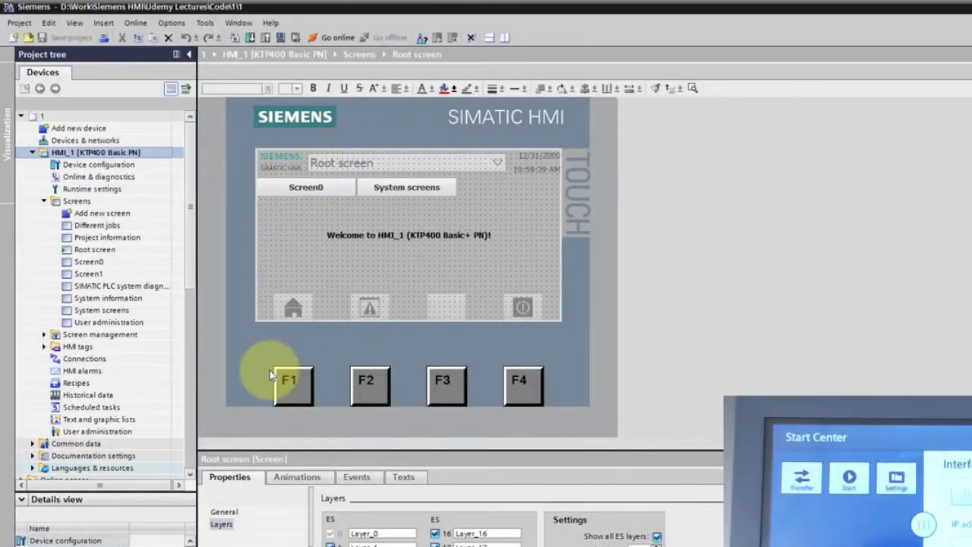
pyautogui.click(253, 42)
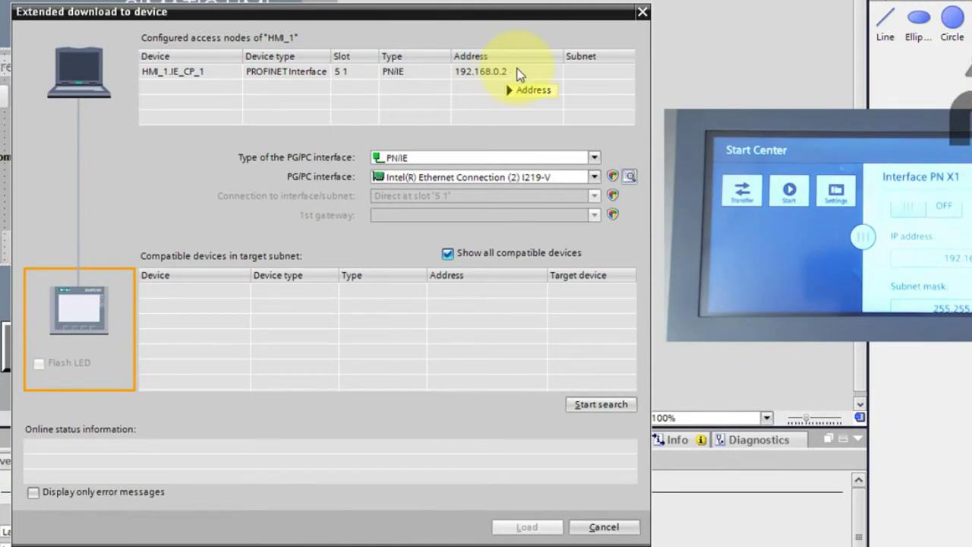
# Step: Find hmi_1 at 192.168.0.3 and load the configuration with Overwrite all
pyautogui.click(600, 406)
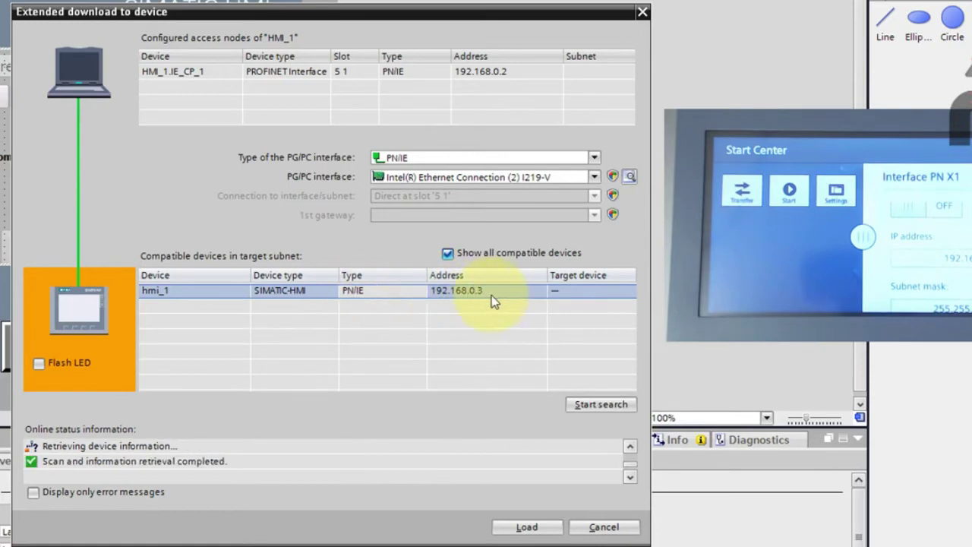
pyautogui.click(524, 525)
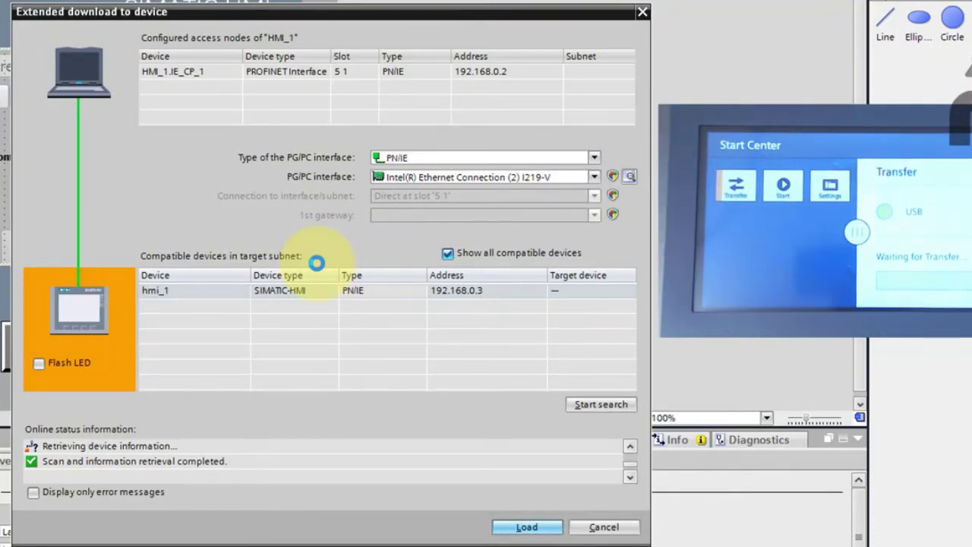
pyautogui.press('Return')
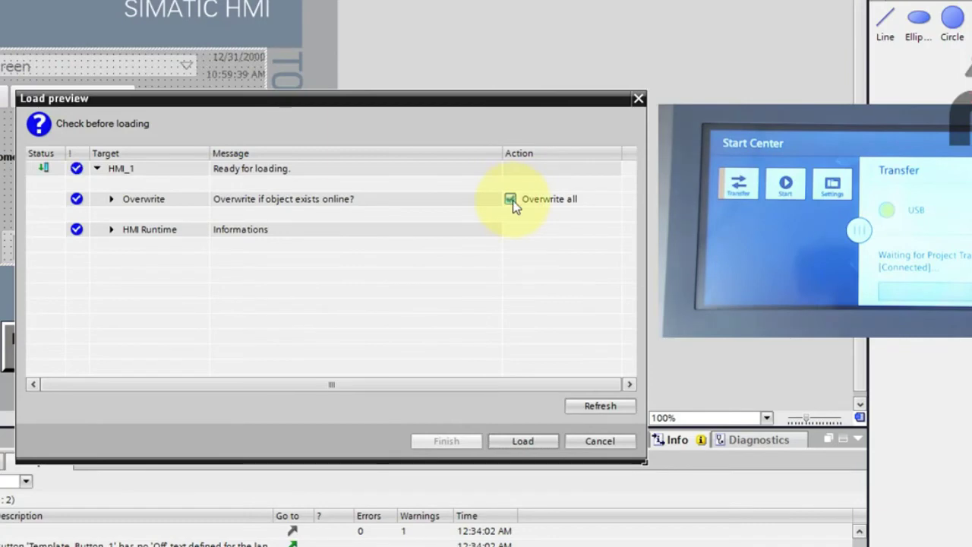
pyautogui.click(523, 444)
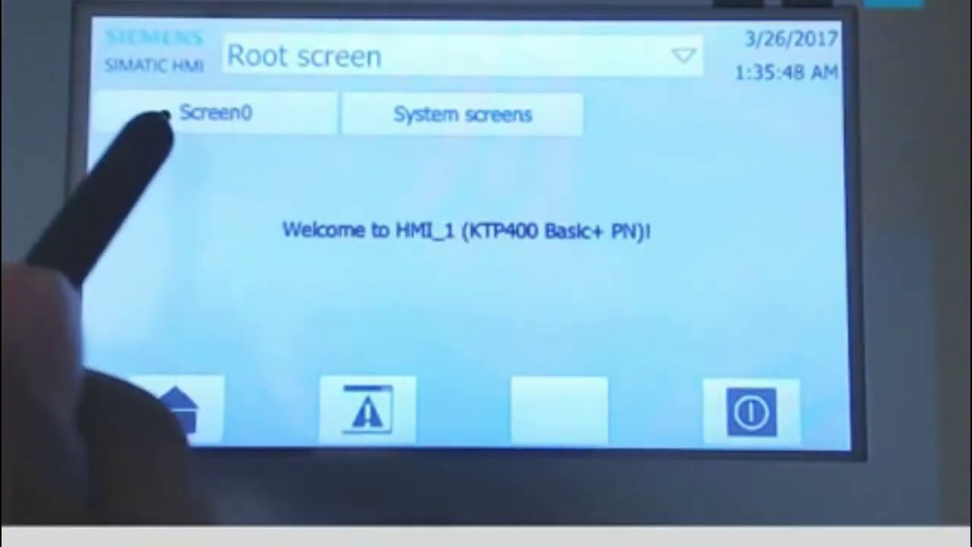
pyautogui.click(158, 110)
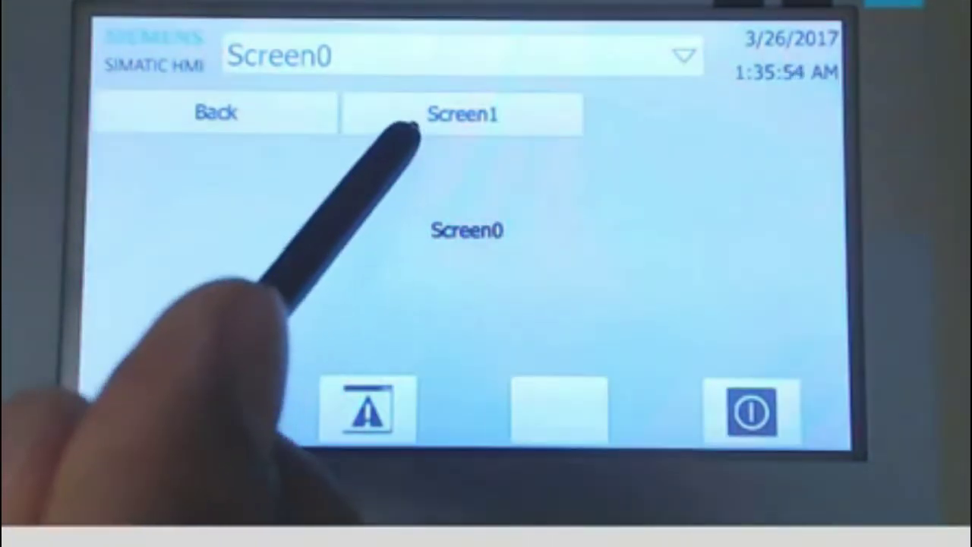
pyautogui.click(383, 120)
pyautogui.click(144, 116)
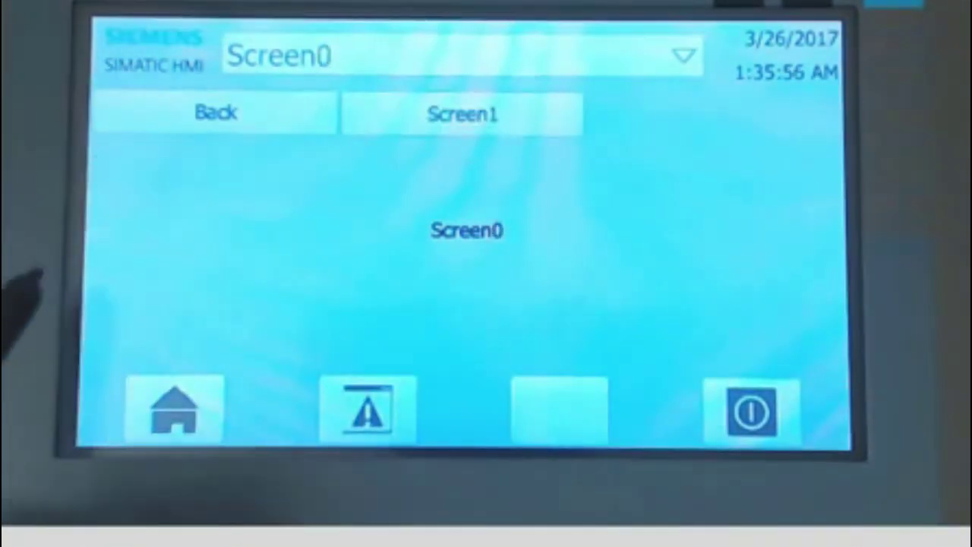
pyautogui.click(141, 121)
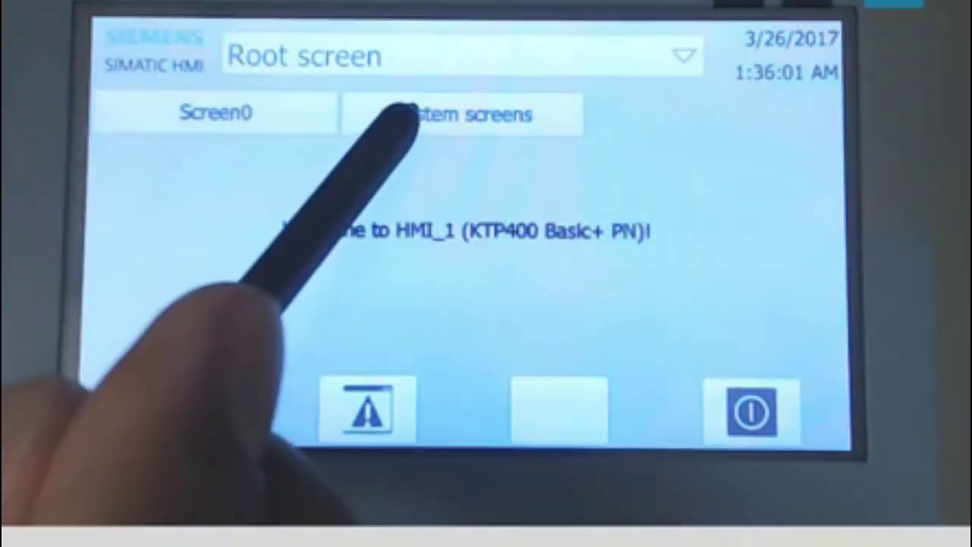
pyautogui.click(403, 114)
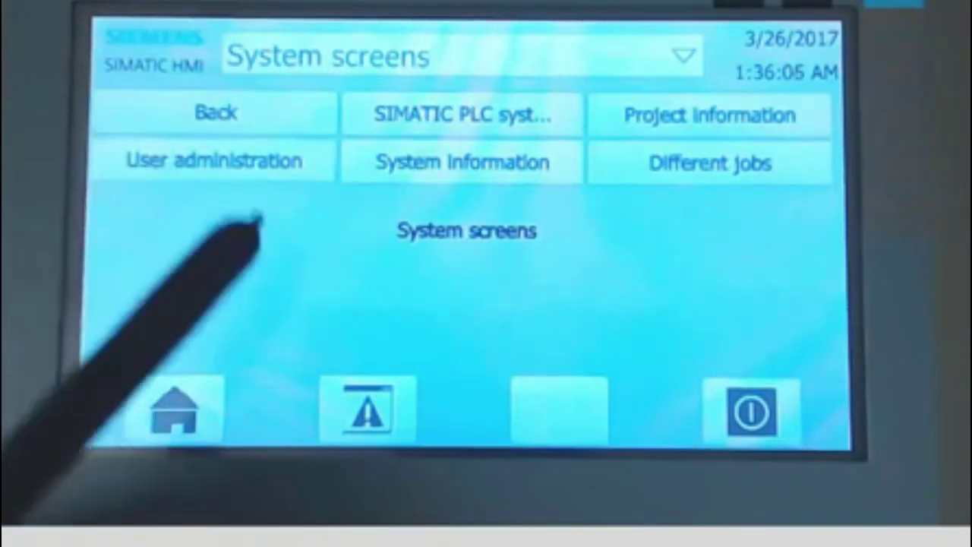
pyautogui.click(227, 162)
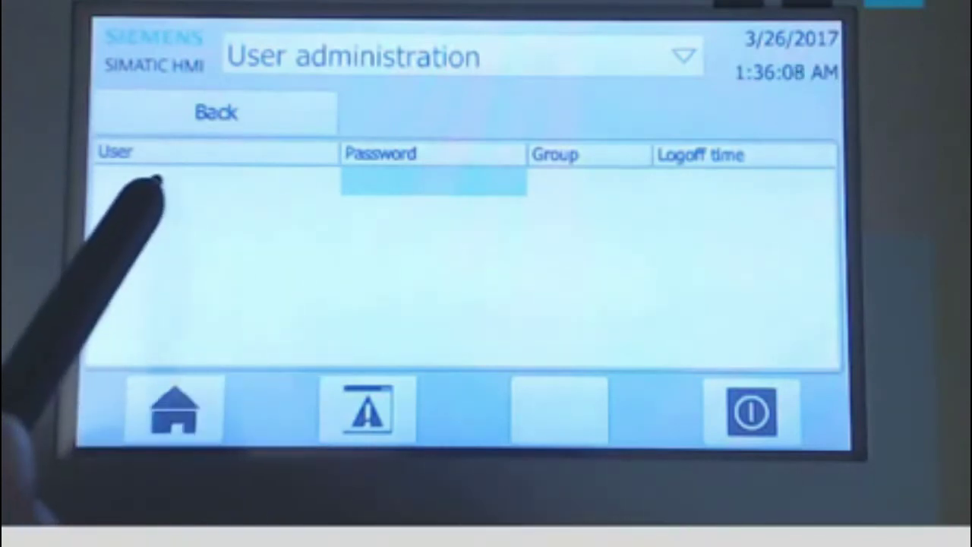
pyautogui.click(171, 114)
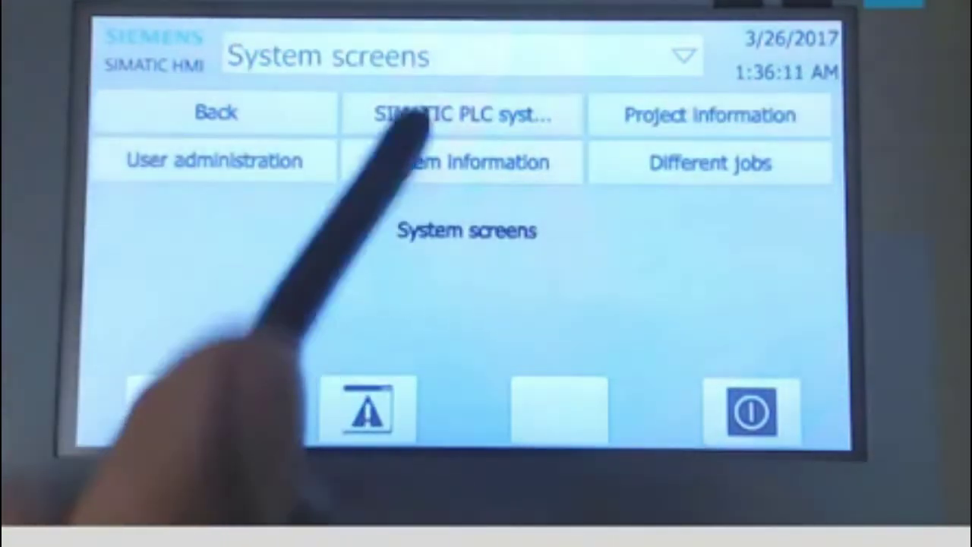
pyautogui.click(402, 115)
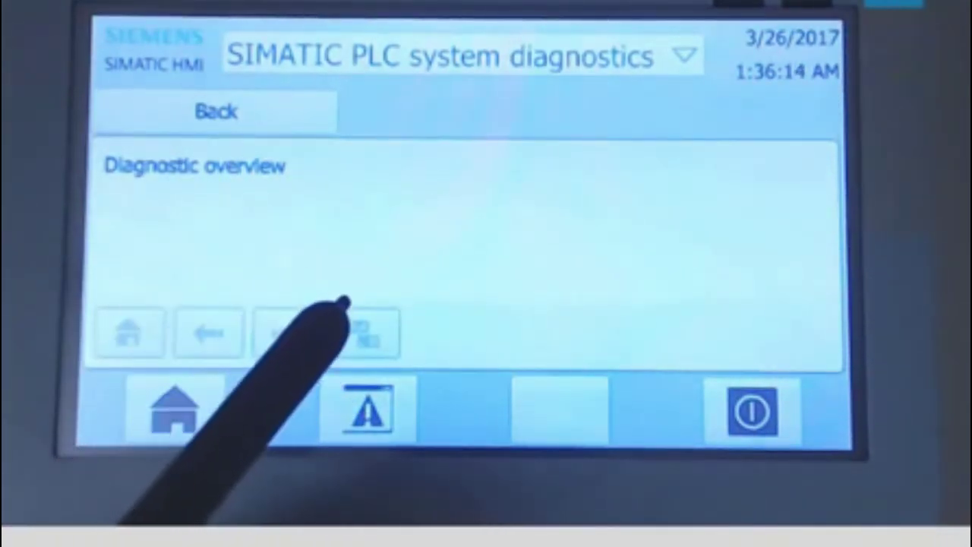
pyautogui.click(156, 110)
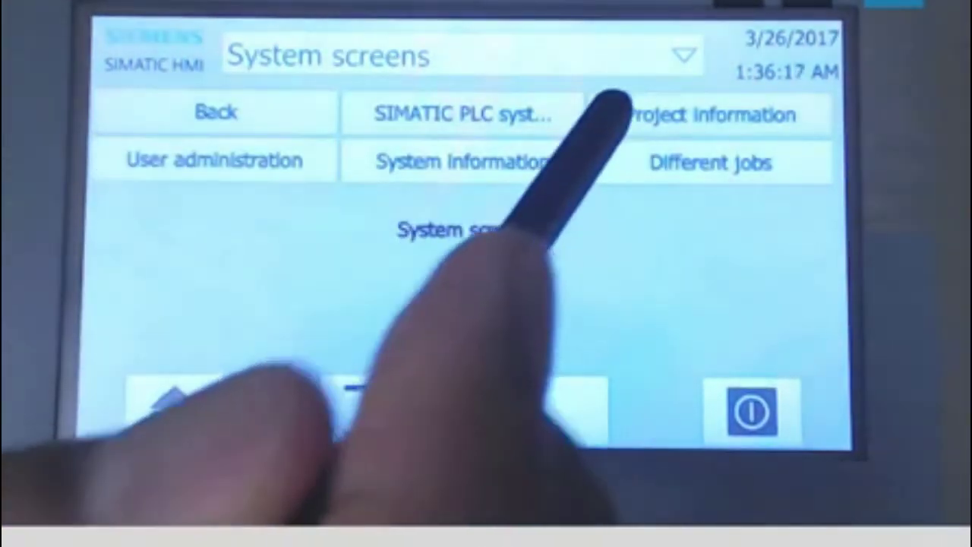
pyautogui.click(638, 114)
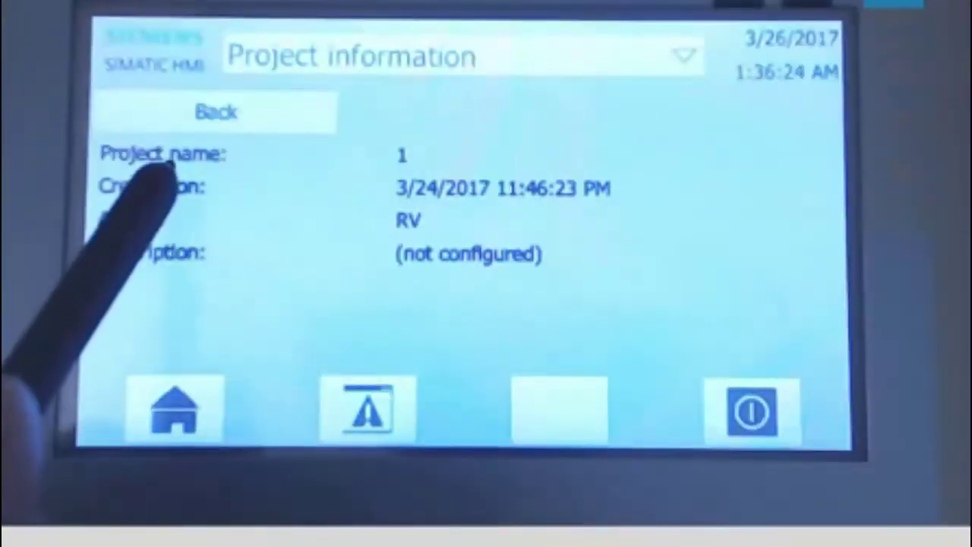
pyautogui.click(126, 111)
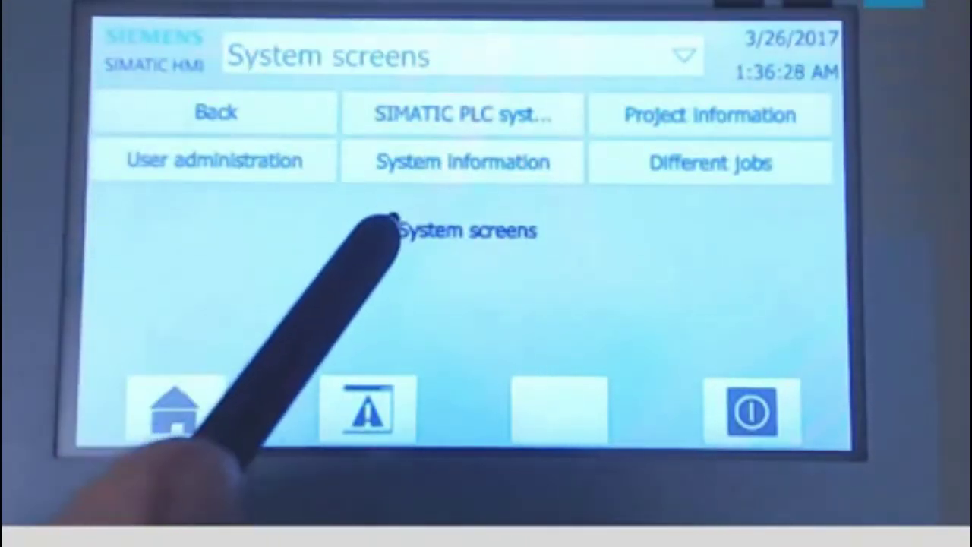
pyautogui.click(626, 173)
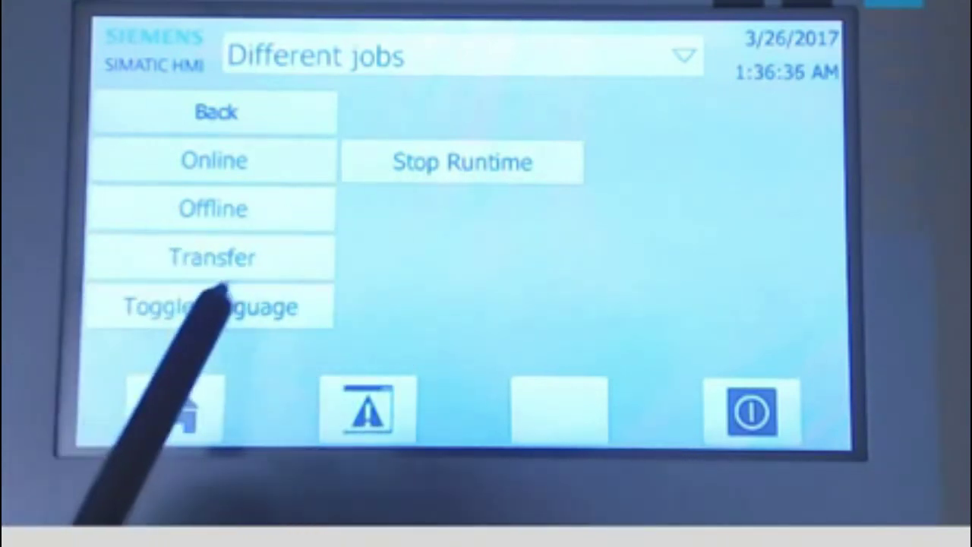
pyautogui.click(182, 117)
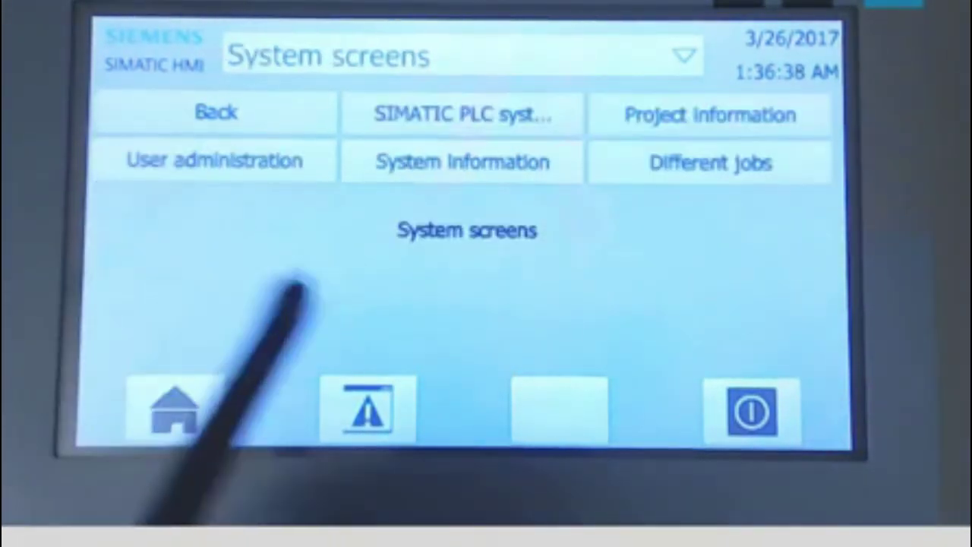
pyautogui.click(364, 160)
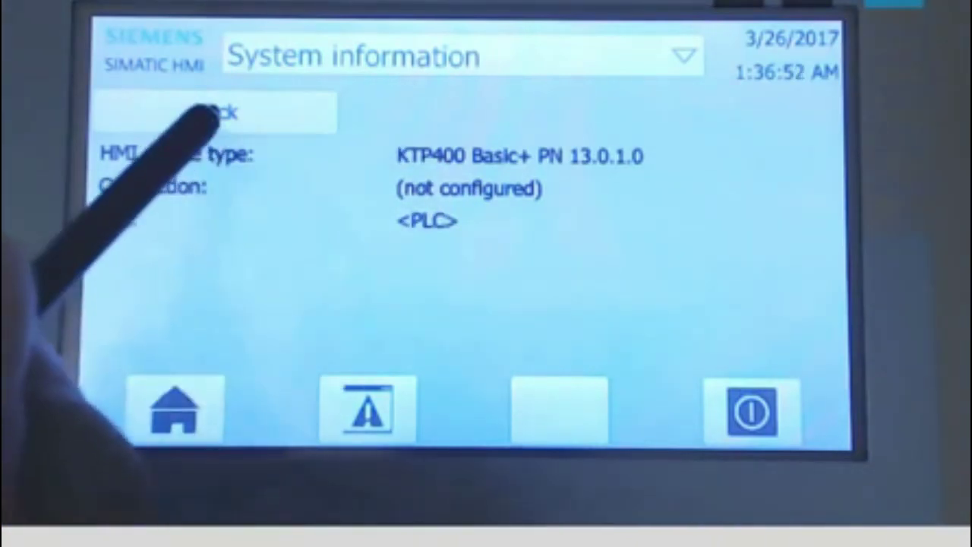
pyautogui.click(216, 112)
pyautogui.click(199, 122)
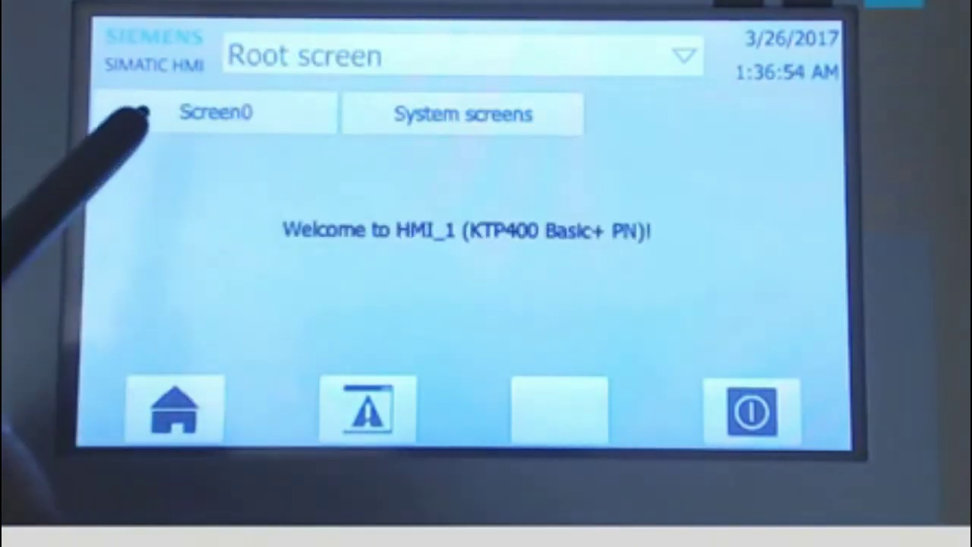